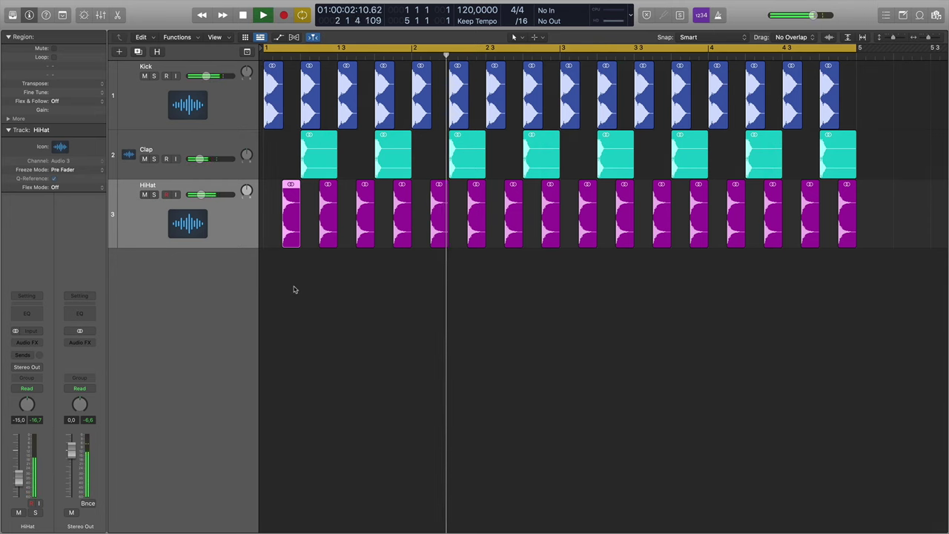
# Step: Solo the HiHat track and listen to it from the start of the project
pyautogui.press('space')
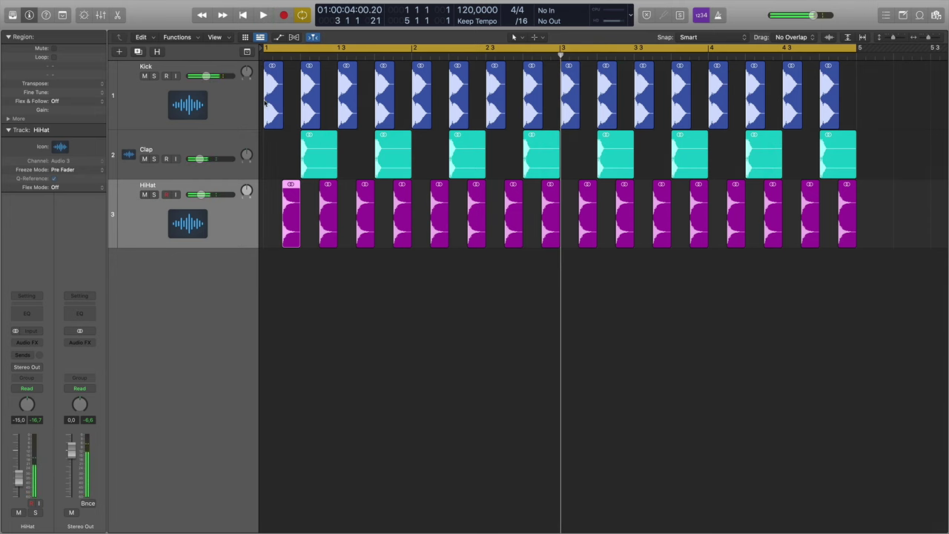
pyautogui.press('Return')
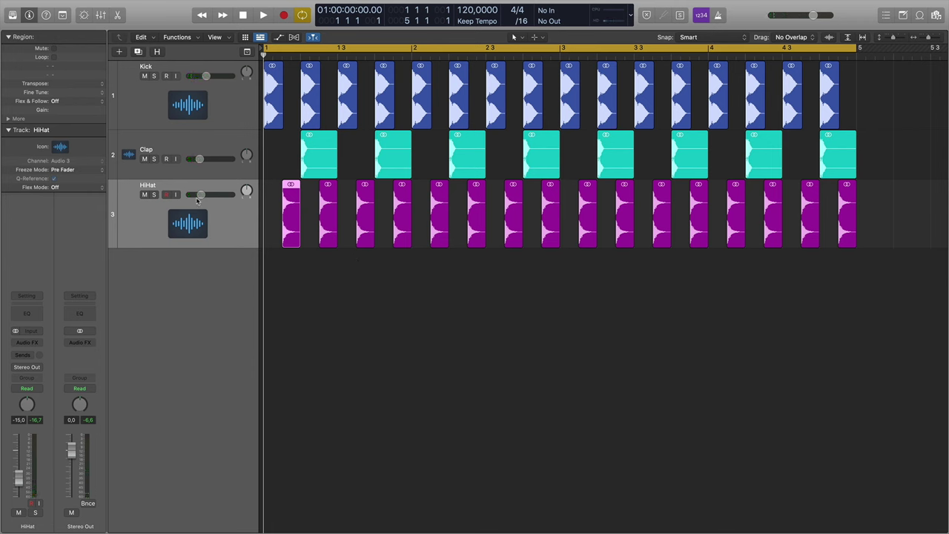
pyautogui.click(155, 195)
pyautogui.press('space')
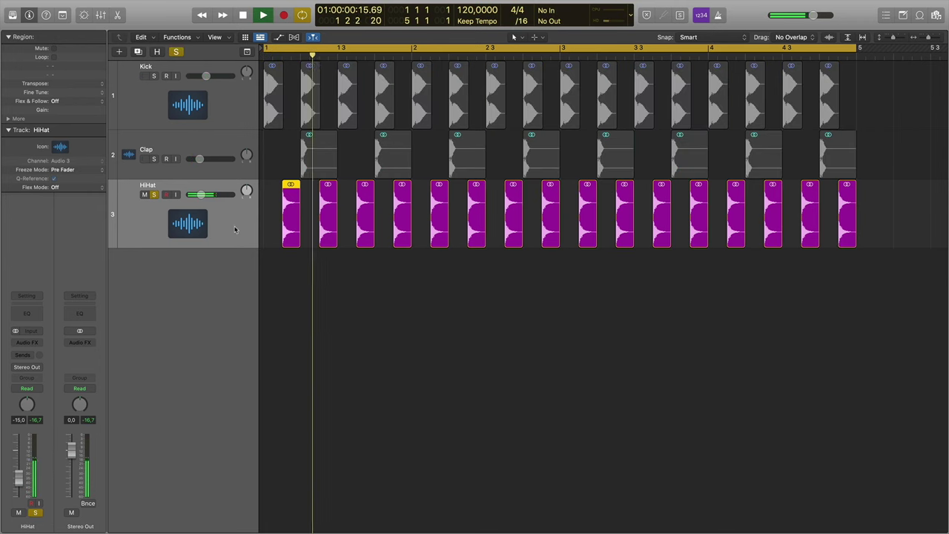
pyautogui.press('space')
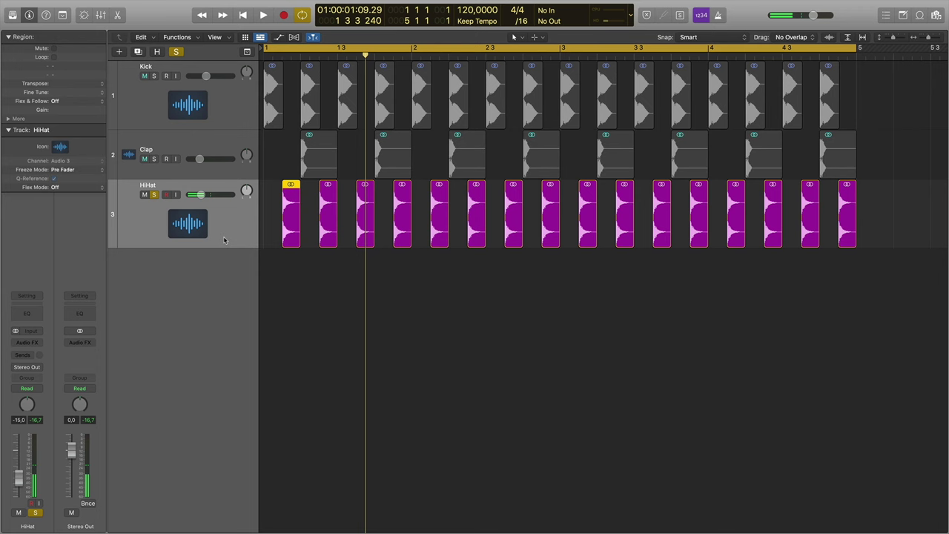
# Step: Browse the Close HH samples and load Lev2_Chh_056.wav into Quick Sampler on a new track below HiHat
pyautogui.press('f')
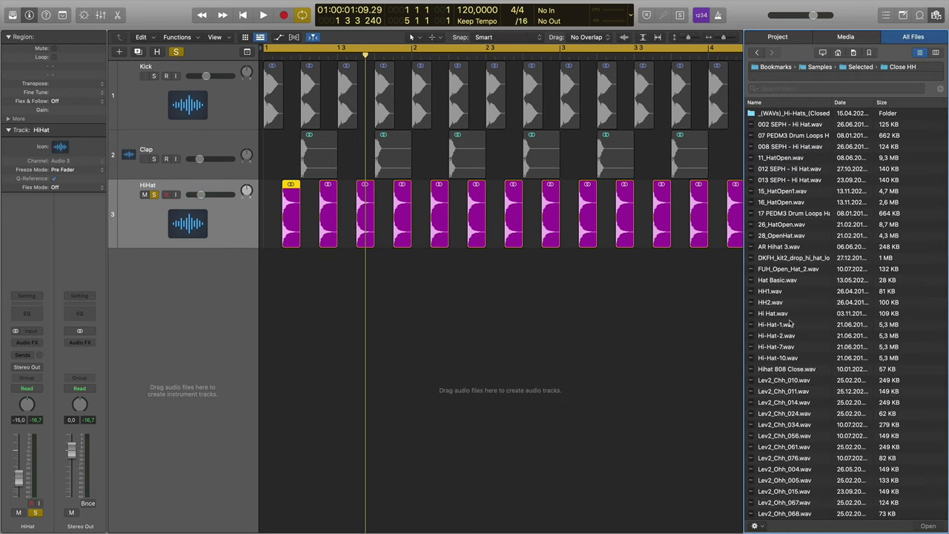
pyautogui.click(789, 424)
pyautogui.click(789, 435)
pyautogui.scroll(-1, 789, 435)
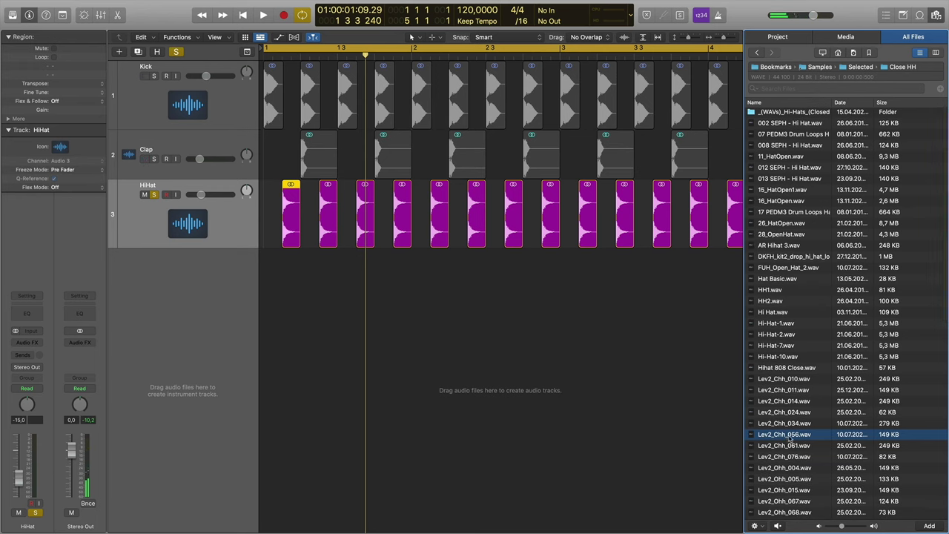
pyautogui.moveTo(746, 434); pyautogui.dragTo(190, 278)
pyautogui.moveTo(379, 130); pyautogui.dragTo(378, 306)
# Step: Create a pattern region on the Lev2_Chh_056 track with steps 3, 7, 11 and 15 active, closing the editor when done
pyautogui.rightClick(275, 264)
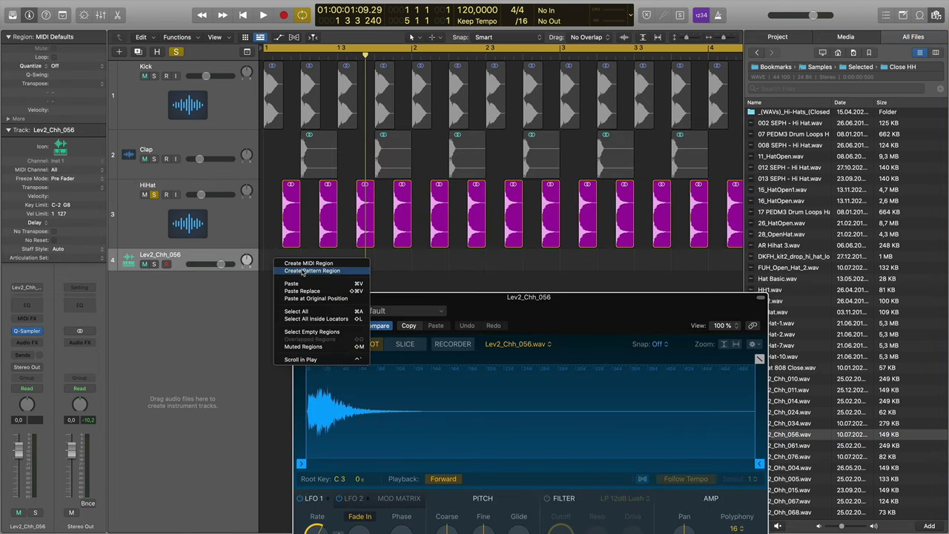
pyautogui.click(303, 271)
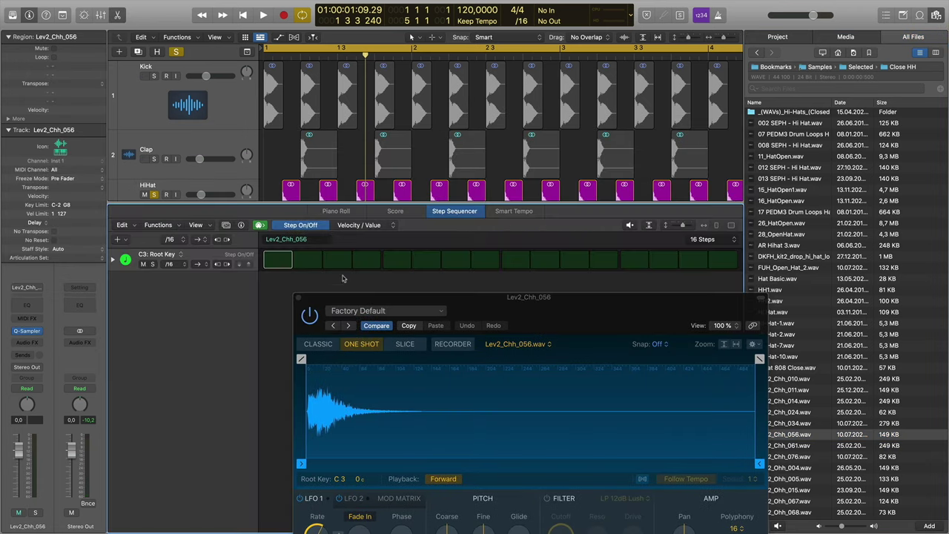
pyautogui.click(337, 260)
pyautogui.click(456, 259)
pyautogui.click(574, 260)
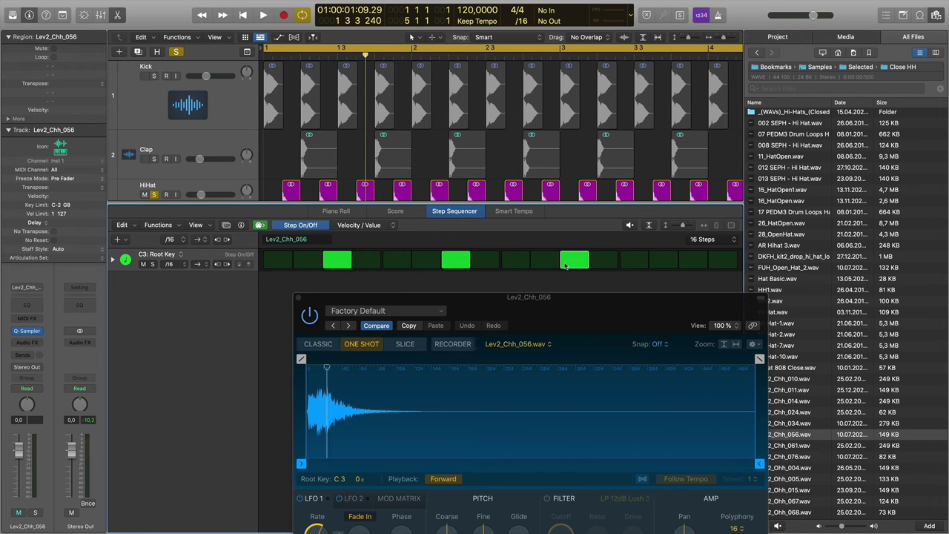
pyautogui.click(693, 260)
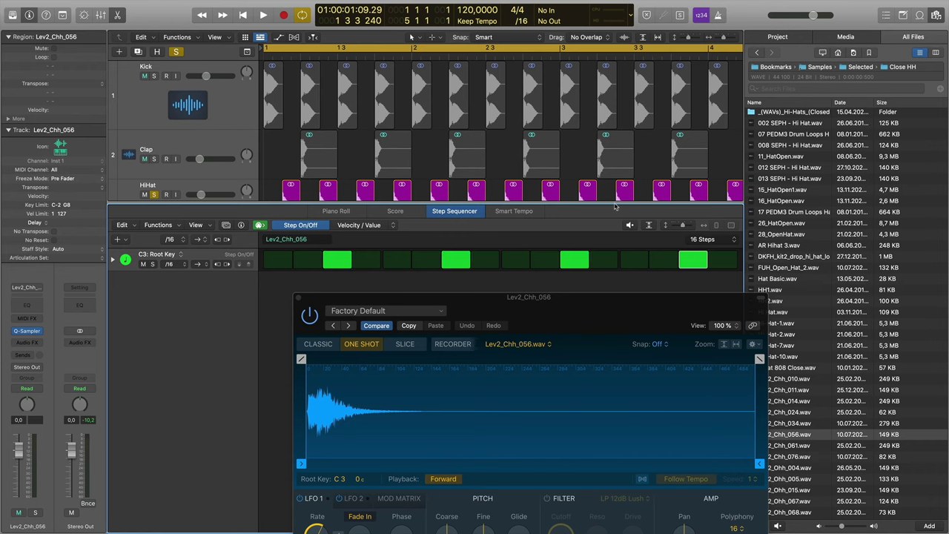
pyautogui.press('e')
# Step: Solo the Lev2_Chh_056 track alongside HiHat and lower its volume to -6.0 dB during playback
pyautogui.click(349, 284)
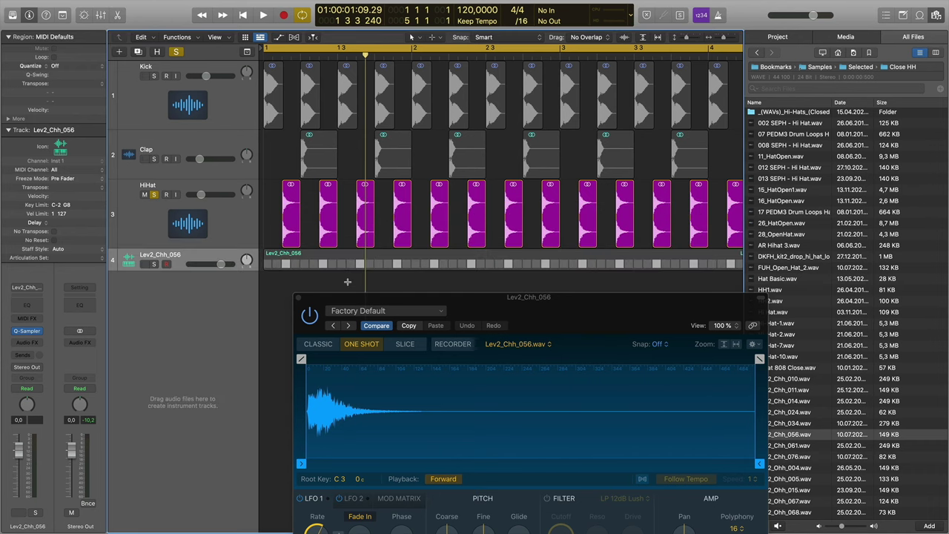
pyautogui.press('super+Left')
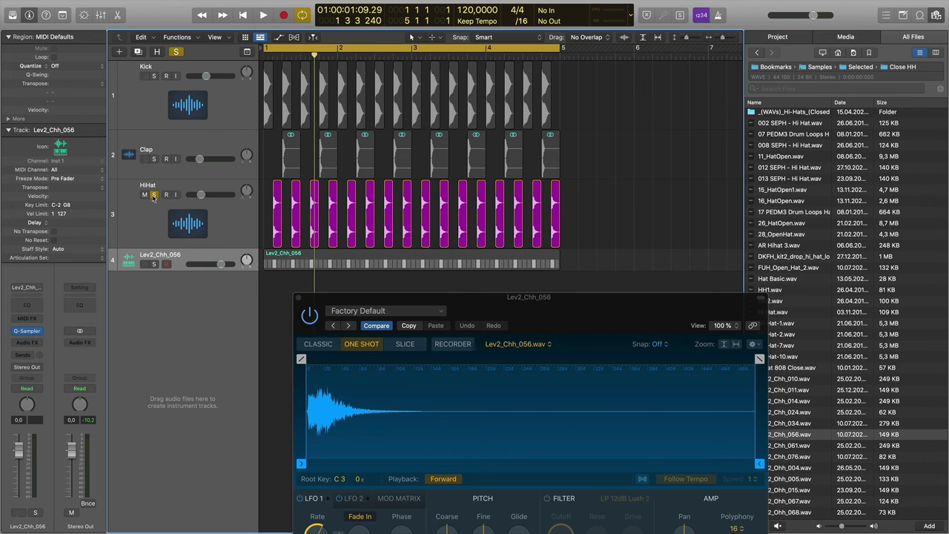
pyautogui.click(154, 264)
pyautogui.press('space')
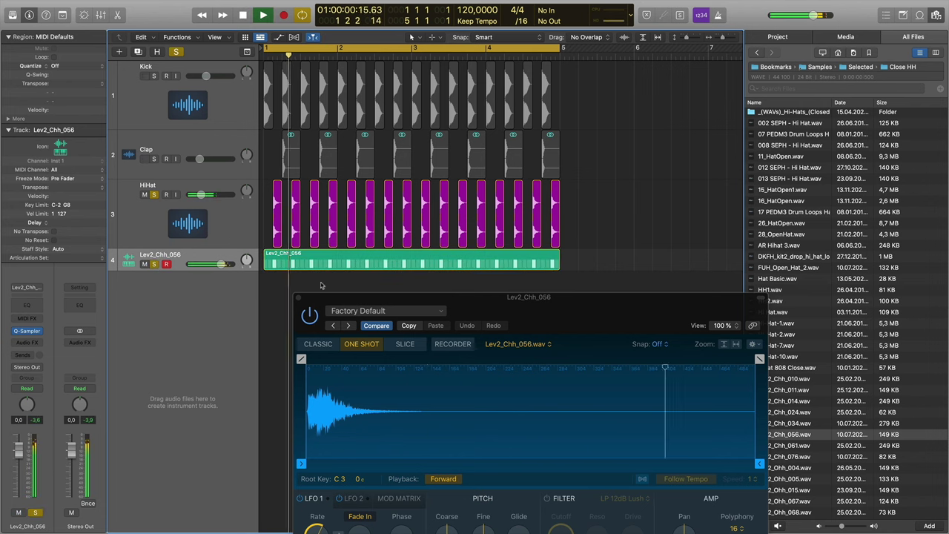
pyautogui.moveTo(221, 266); pyautogui.dragTo(212, 266)
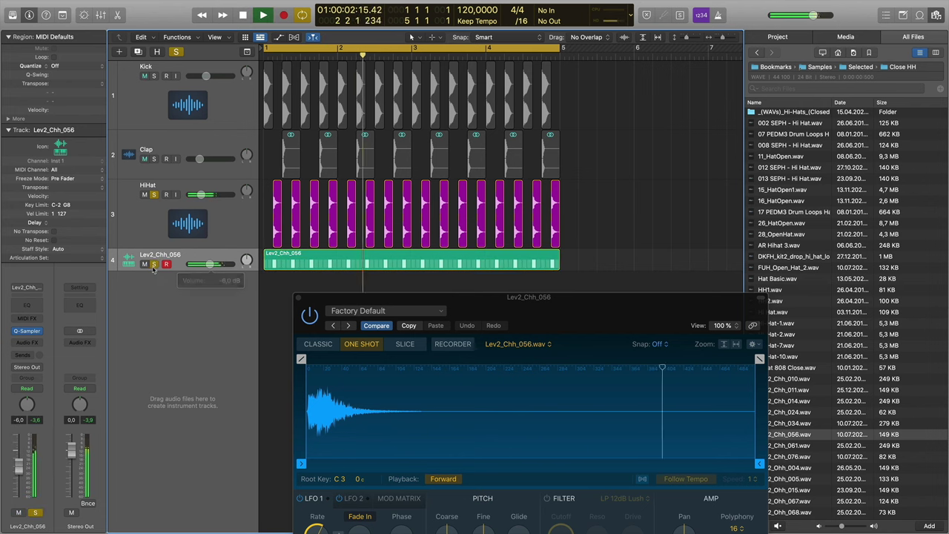
# Step: Compare the HiHat with and without the Lev2_Chh_056 layer, stopping playback and closing the sampler window at the end
pyautogui.click(154, 264)
pyautogui.click(154, 264)
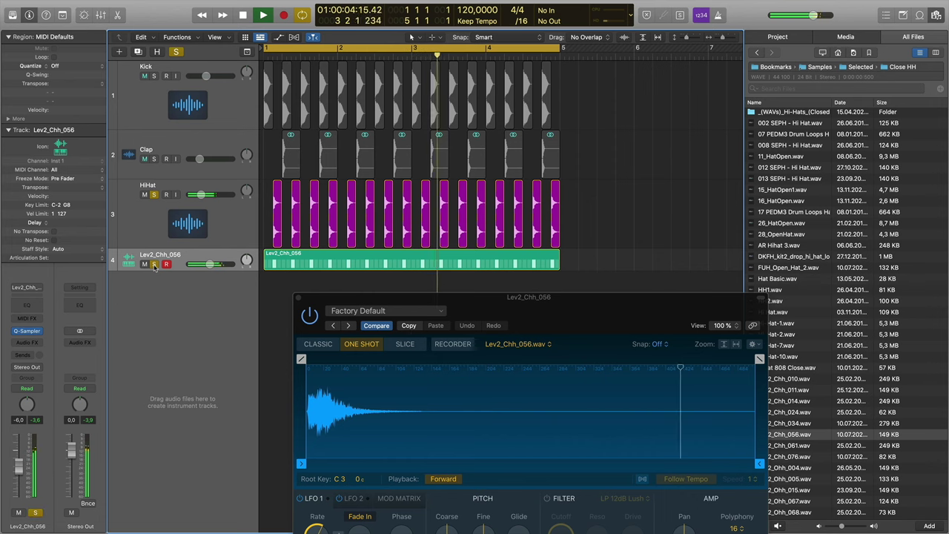
pyautogui.click(154, 266)
pyautogui.click(154, 265)
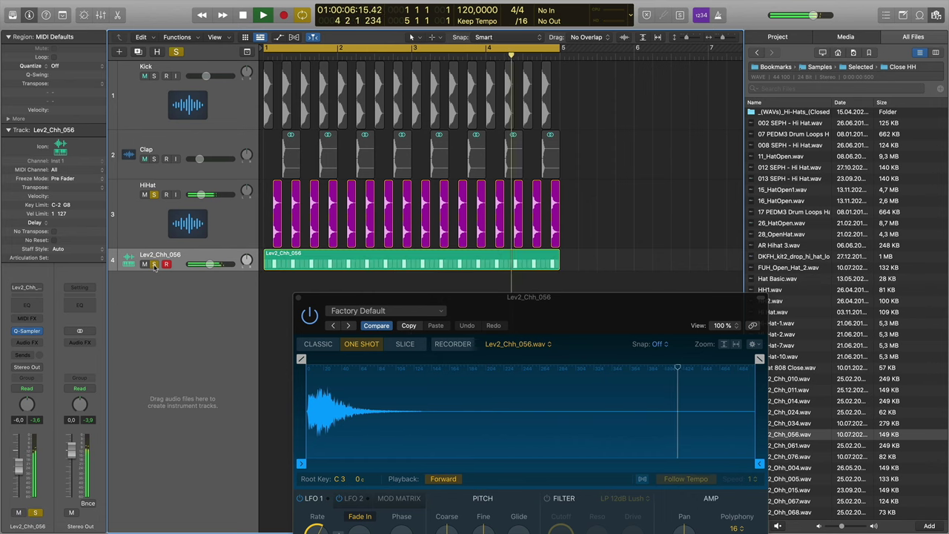
pyautogui.press('space')
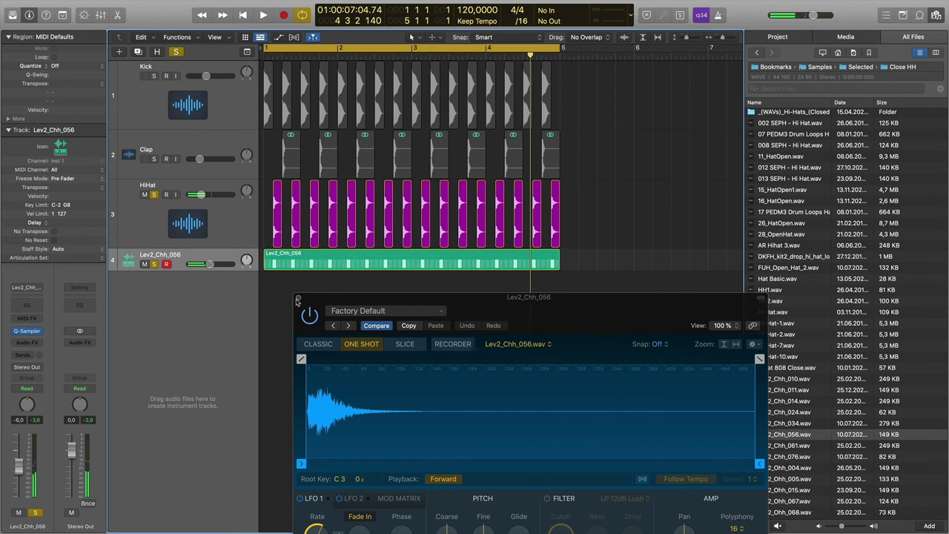
pyautogui.click(298, 299)
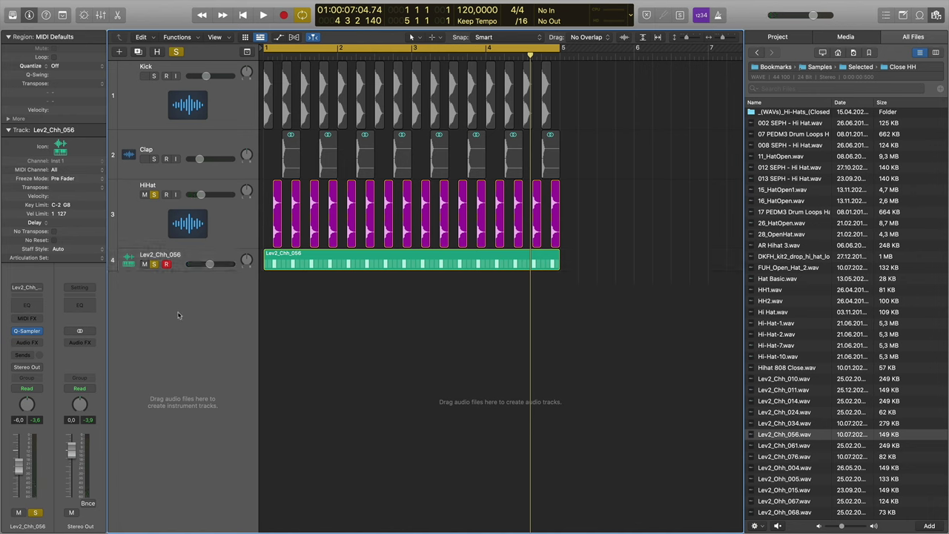
# Step: Insert the iZotope Ozone 9 Imager plug-in on the Stereo Out channel
pyautogui.click(79, 342)
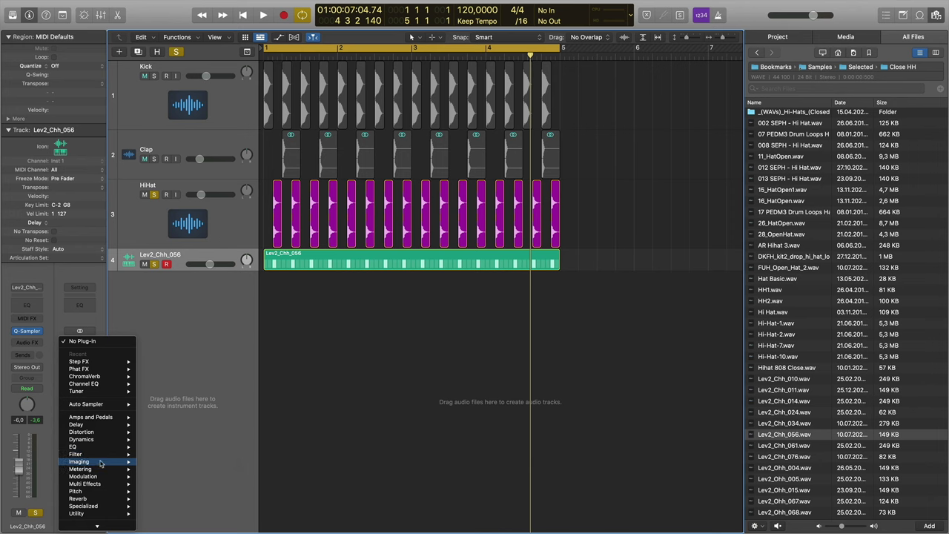
pyautogui.moveTo(103, 527)
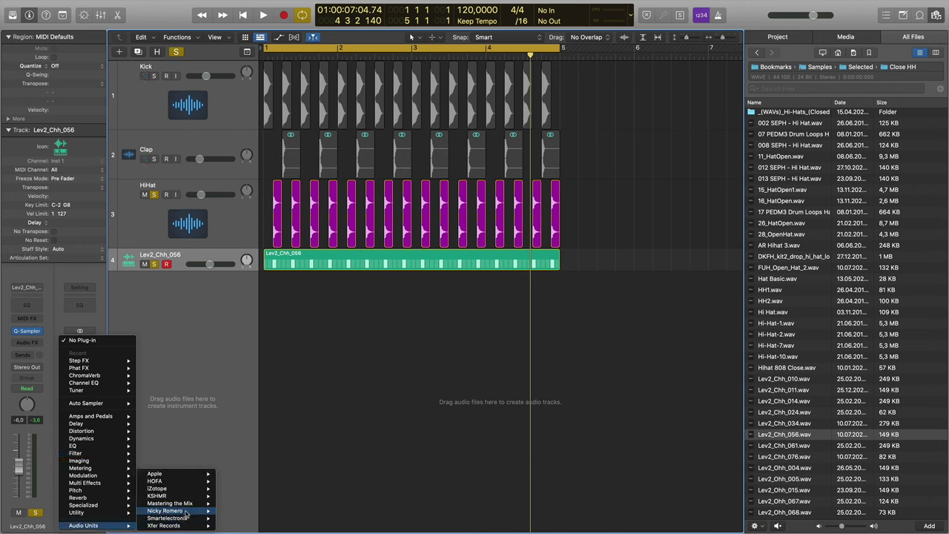
pyautogui.moveTo(157, 488)
pyautogui.moveTo(250, 491)
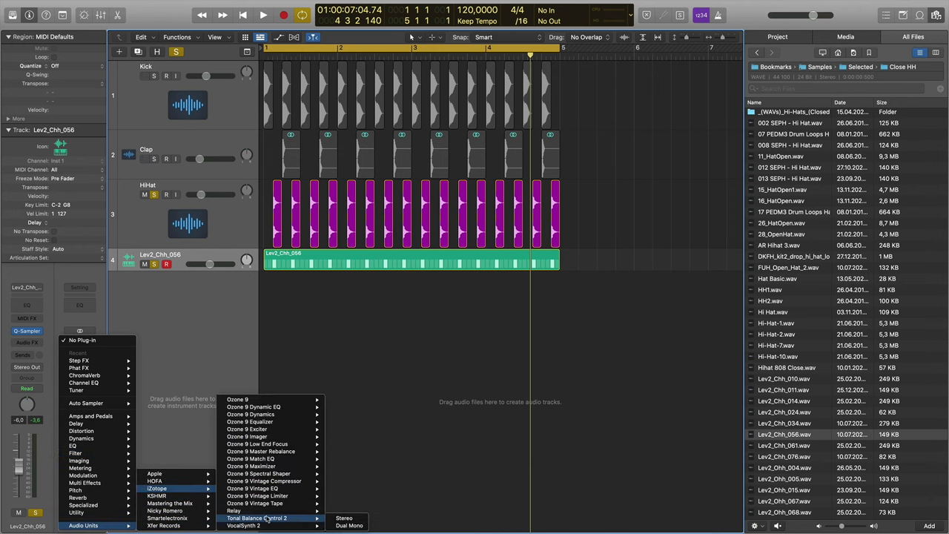
pyautogui.moveTo(253, 436)
pyautogui.click(340, 437)
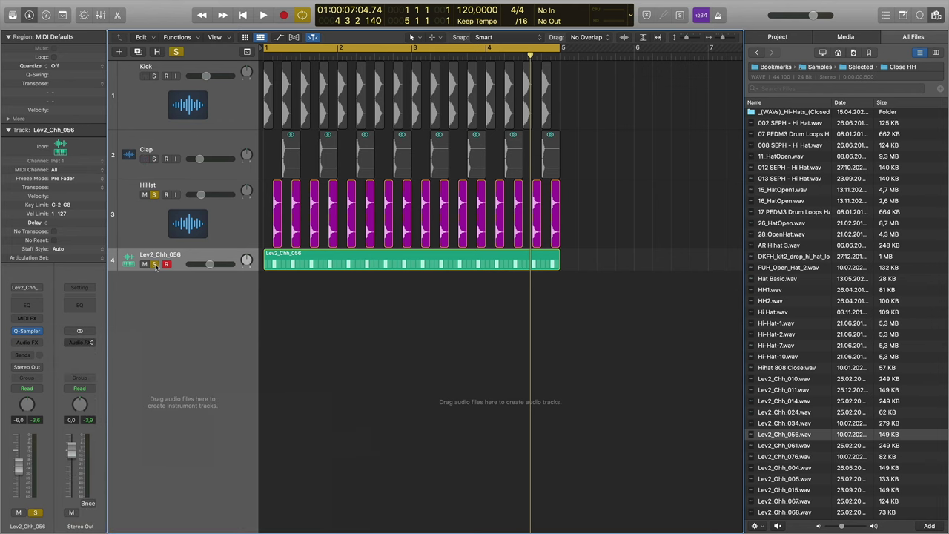
# Step: Play only the HiHat track from the start to examine its stereo width in the Imager
pyautogui.press('Return')
pyautogui.press('space')
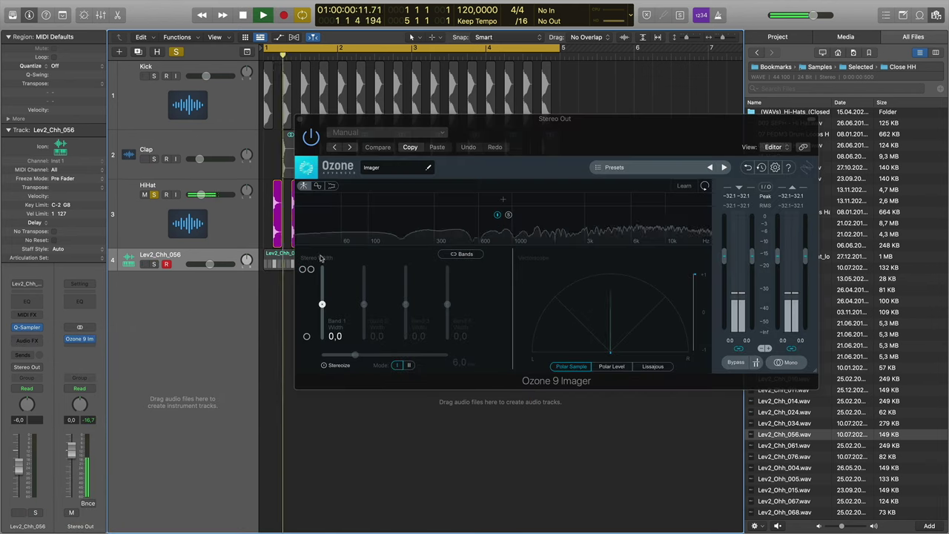
pyautogui.press('space')
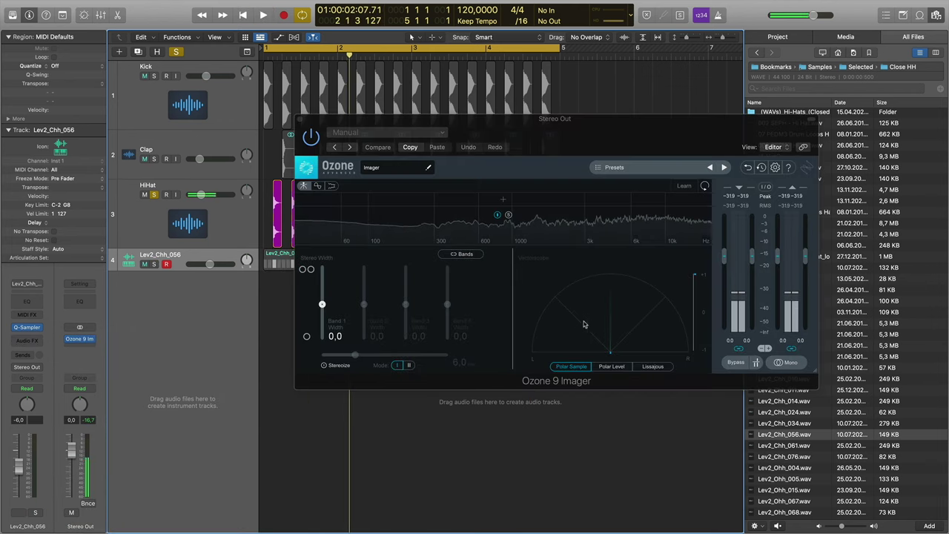
# Step: Solo only the Lev2_Chh_056 track and play it to examine its stereo width in the Imager
pyautogui.click(154, 264)
pyautogui.click(155, 195)
pyautogui.press('space')
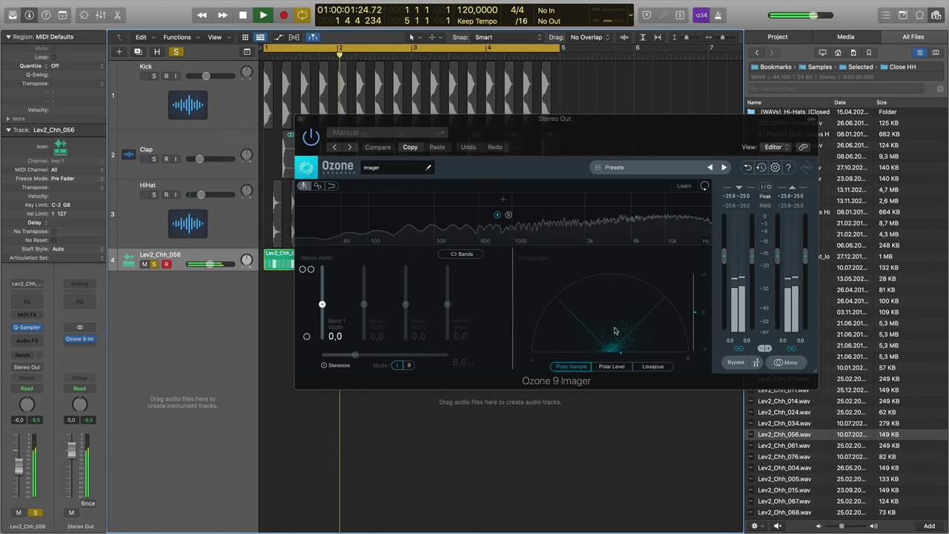
pyautogui.press('space')
# Step: Solo HiHat together with Lev2_Chh_056 and play both to examine their combined stereo image
pyautogui.click(154, 194)
pyautogui.press('space')
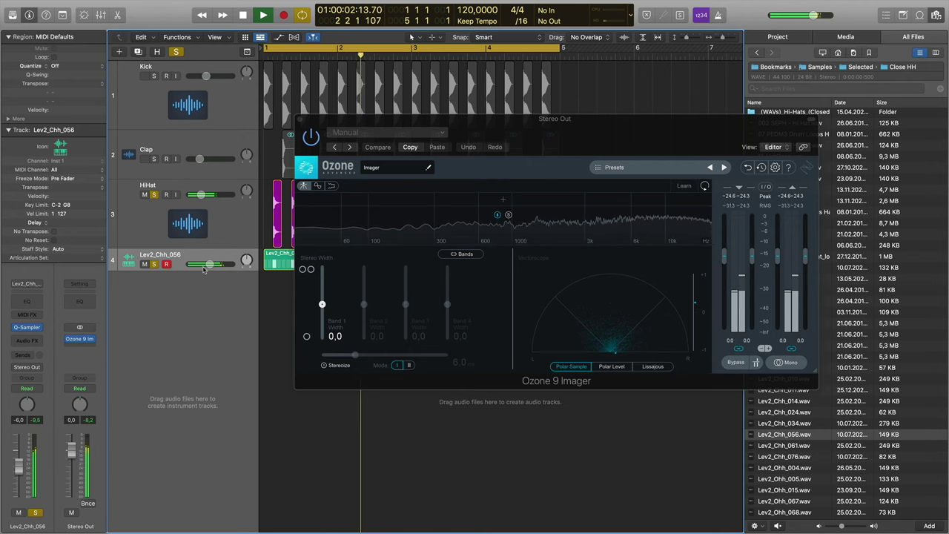
pyautogui.press('space')
# Step: Lower the Lev2_Chh_056 track's volume to -7.0 dB and close the Imager window
pyautogui.moveTo(210, 264)
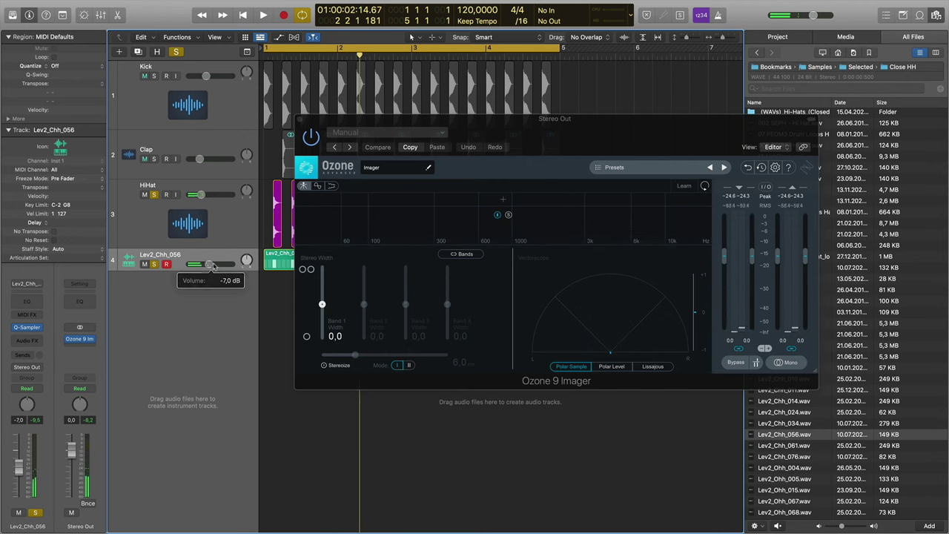
pyautogui.moveTo(199, 202)
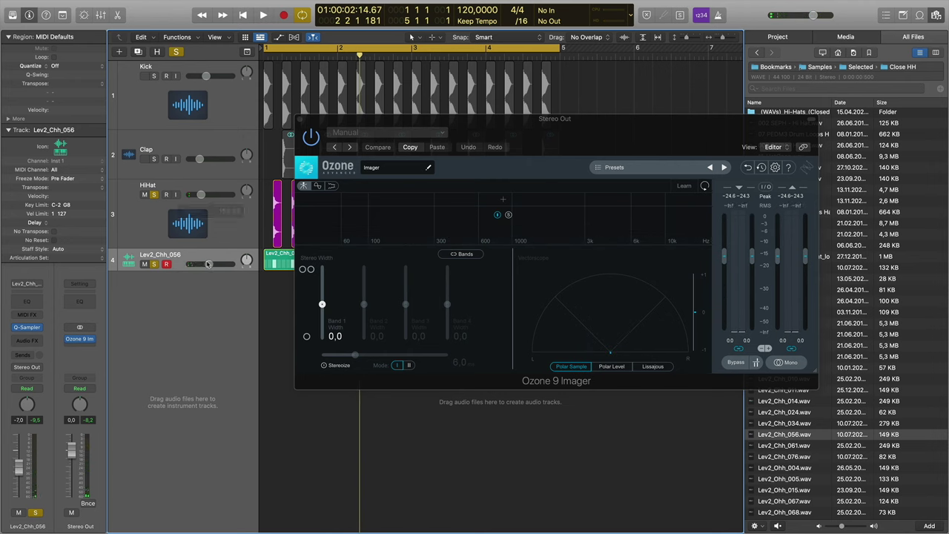
pyautogui.click(295, 118)
# Step: Audition more hi-hat samples and load Lev2_Chh_076.wav into Quick Sampler on a new track below Lev2_Chh_056
pyautogui.click(807, 458)
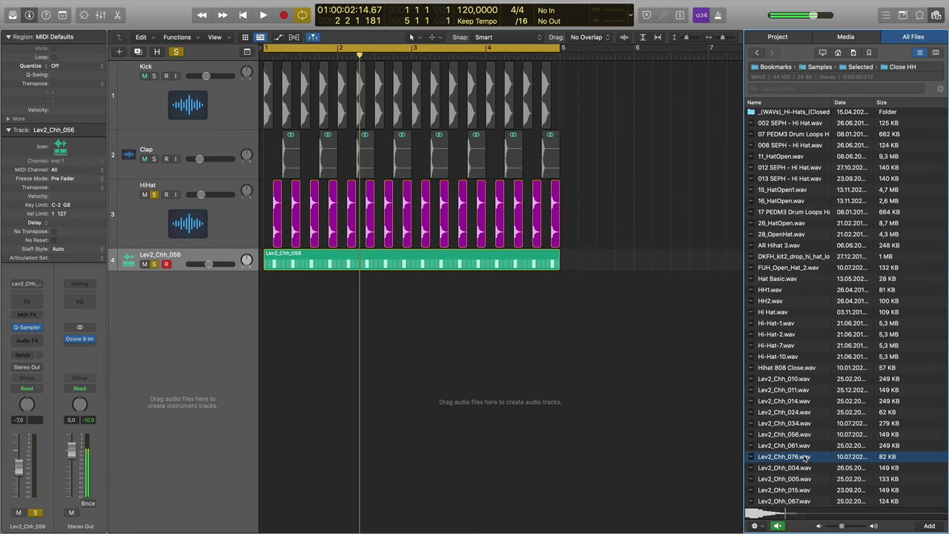
pyautogui.click(800, 469)
pyautogui.click(801, 480)
pyautogui.click(801, 459)
pyautogui.moveTo(803, 458); pyautogui.dragTo(191, 295)
pyautogui.click(195, 293)
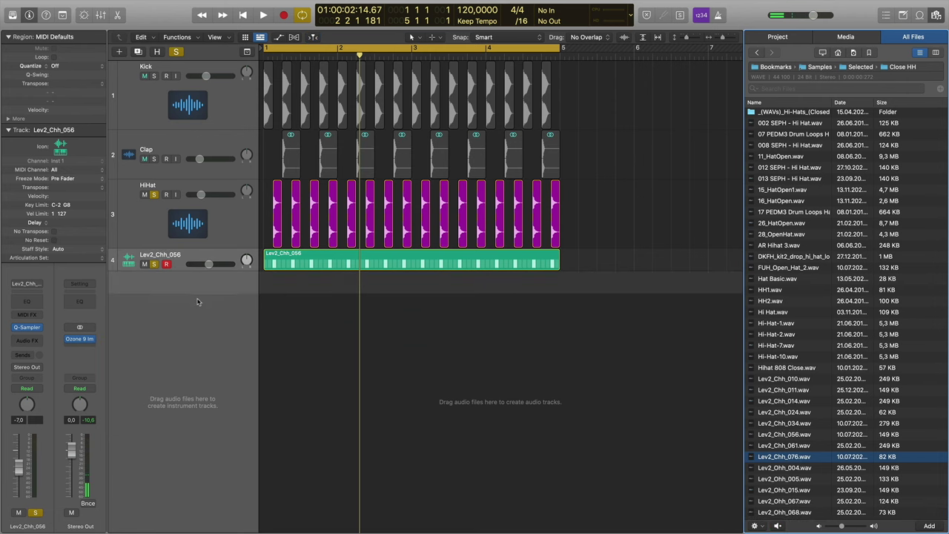
# Step: Create a pattern region on the Lev2_Chh_076 track and close the Quick Sampler window
pyautogui.rightClick(278, 284)
pyautogui.click(287, 296)
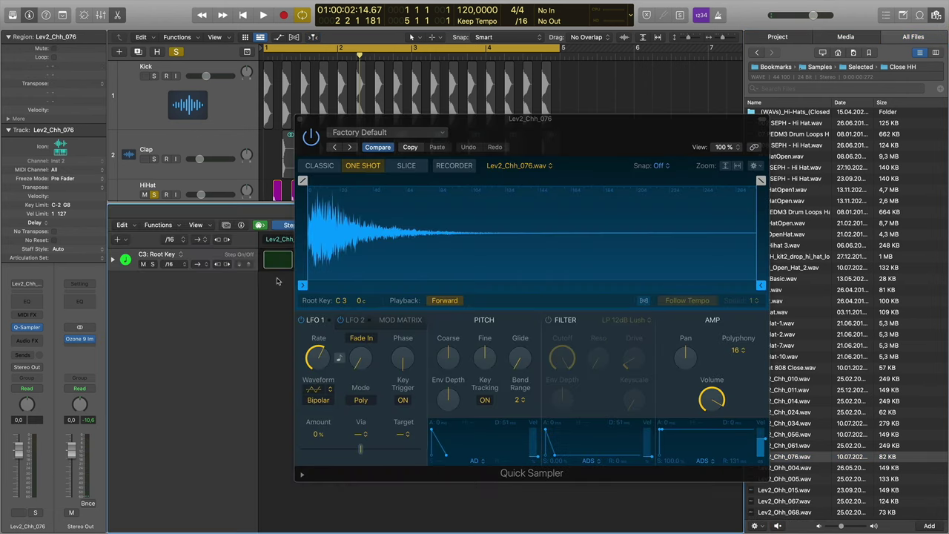
pyautogui.click(300, 120)
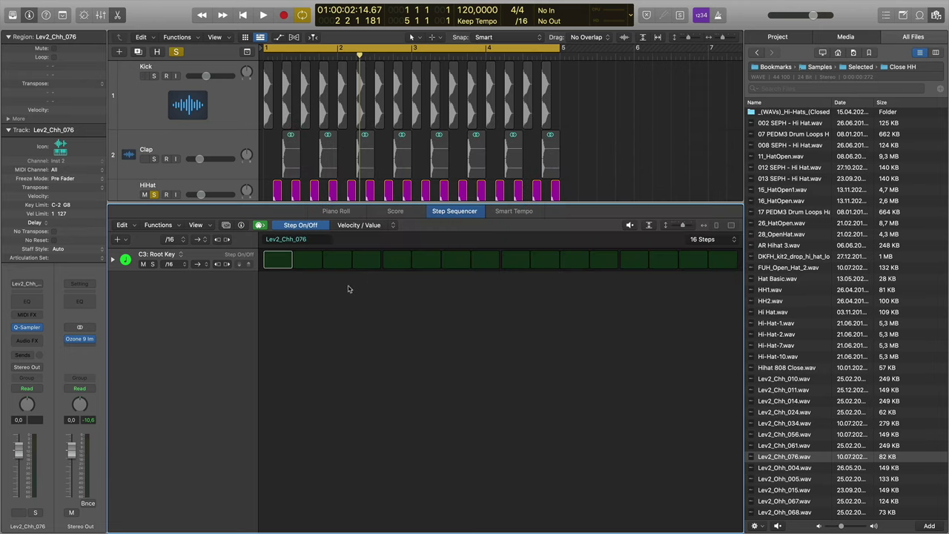
# Step: Program the Lev2_Chh_076 pattern so that only steps 7 and 15 are active
pyautogui.click(337, 264)
pyautogui.click(454, 264)
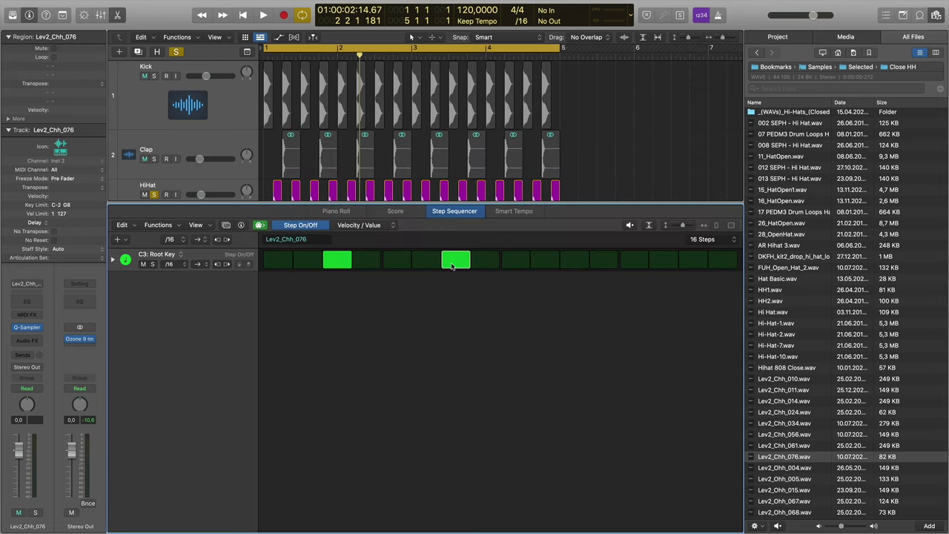
pyautogui.click(571, 265)
pyautogui.click(691, 267)
pyautogui.click(342, 264)
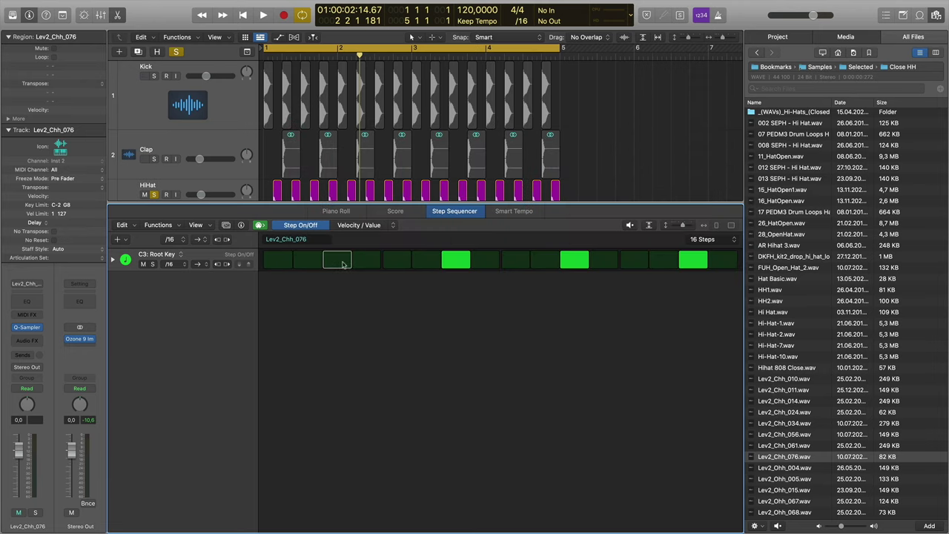
pyautogui.click(580, 269)
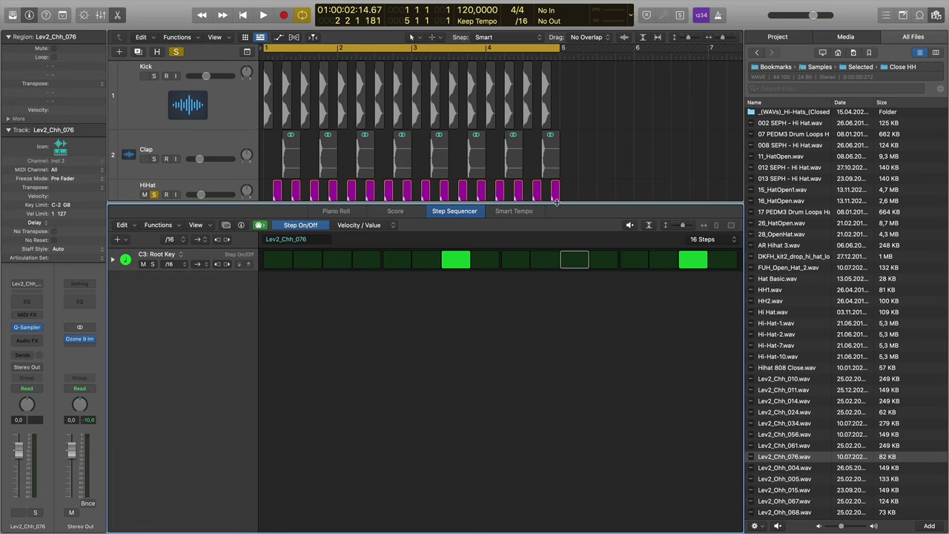
# Step: Close the Step Sequencer, solo the Lev2_Chh_076 track and lower its volume to -5.0 dB during playback
pyautogui.press('e')
pyautogui.click(155, 288)
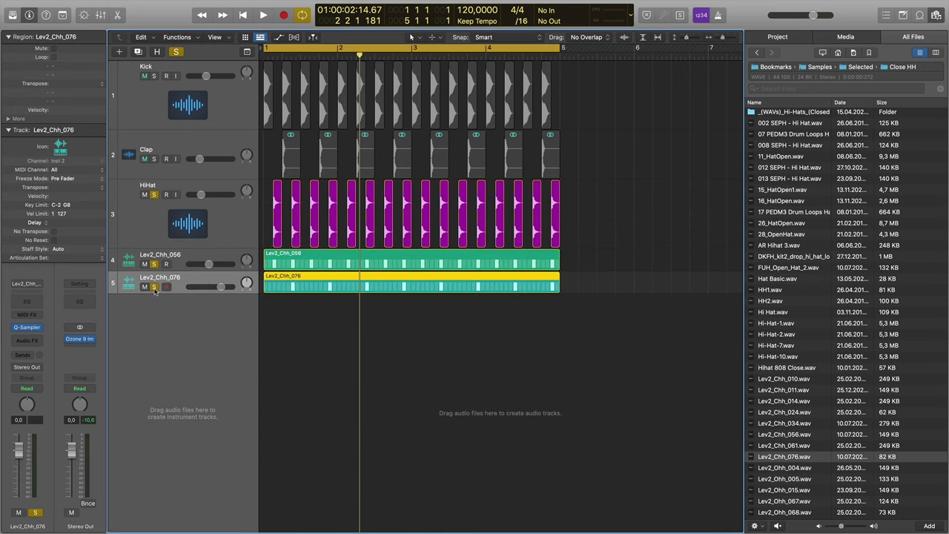
pyautogui.moveTo(213, 288); pyautogui.dragTo(211, 289)
pyautogui.click(261, 55)
pyautogui.press('space')
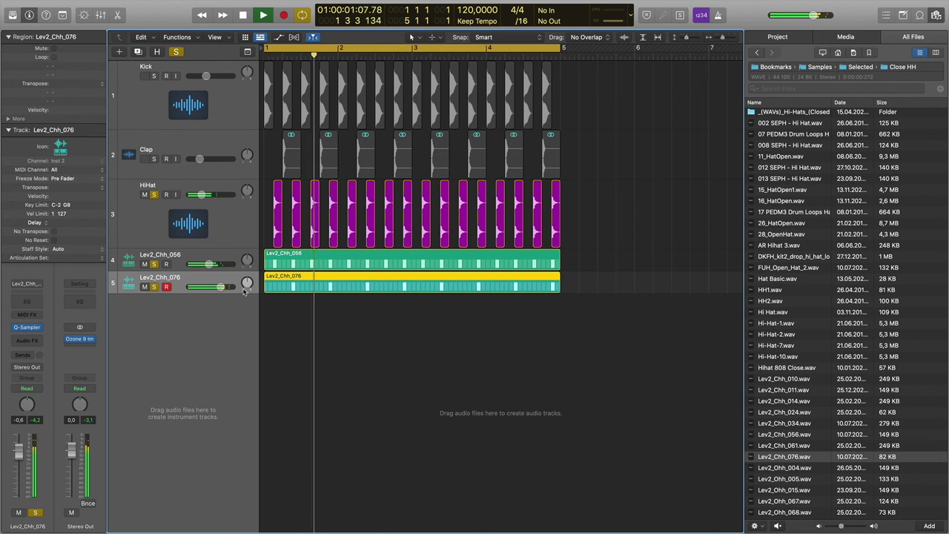
pyautogui.moveTo(220, 287); pyautogui.dragTo(211, 287)
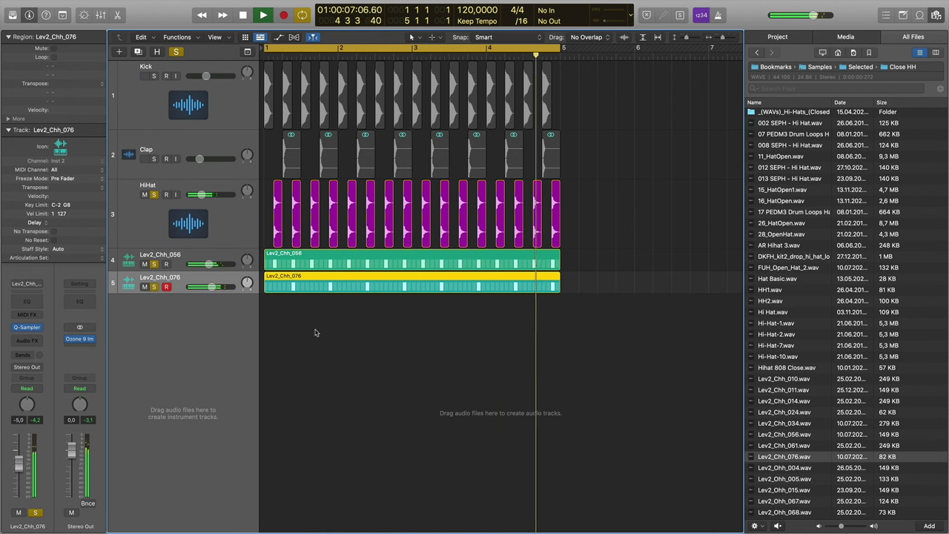
pyautogui.press('space')
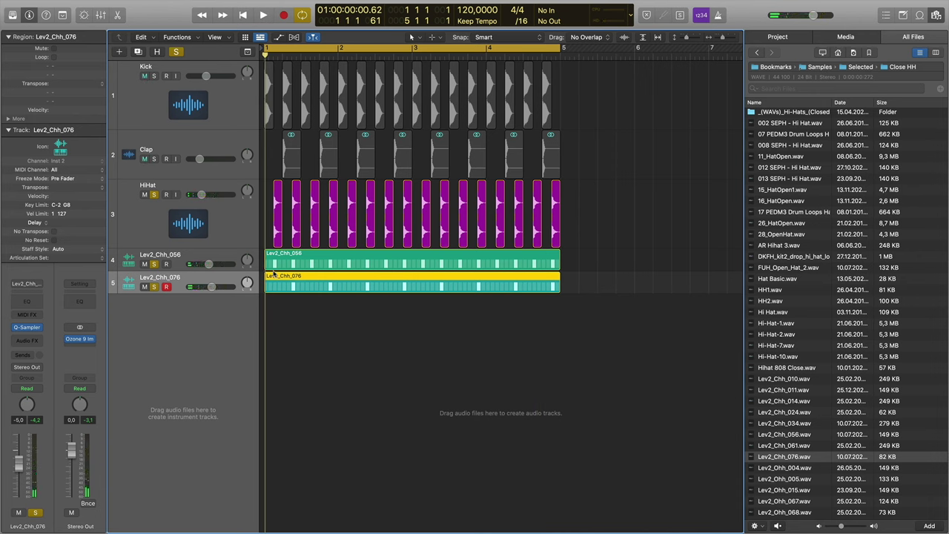
# Step: Audition Lev2_Chh_024.wav and Lev2_Chh_014.wav, and replace the Lev2_Chh_076 track's sample with Lev2_Chh_014.wav in Quick Sampler
pyautogui.click(783, 413)
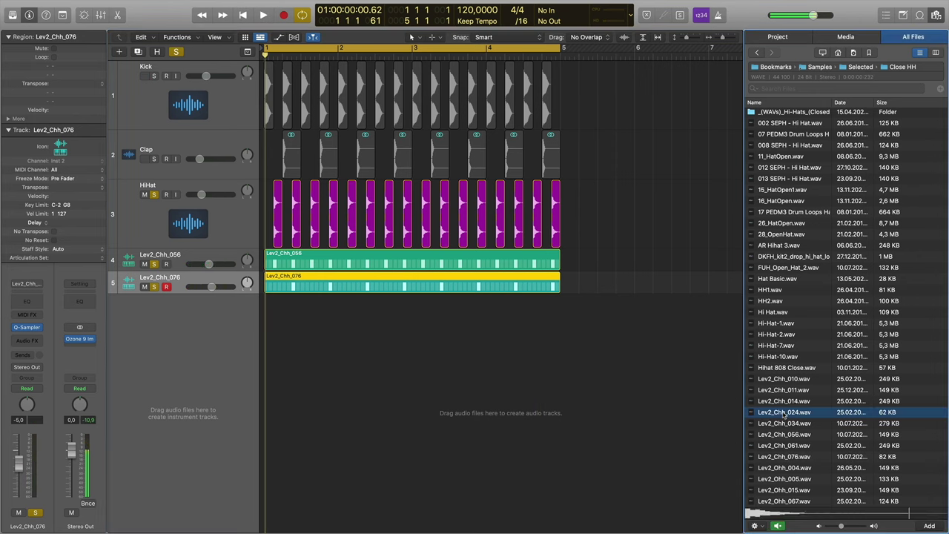
pyautogui.press('Up')
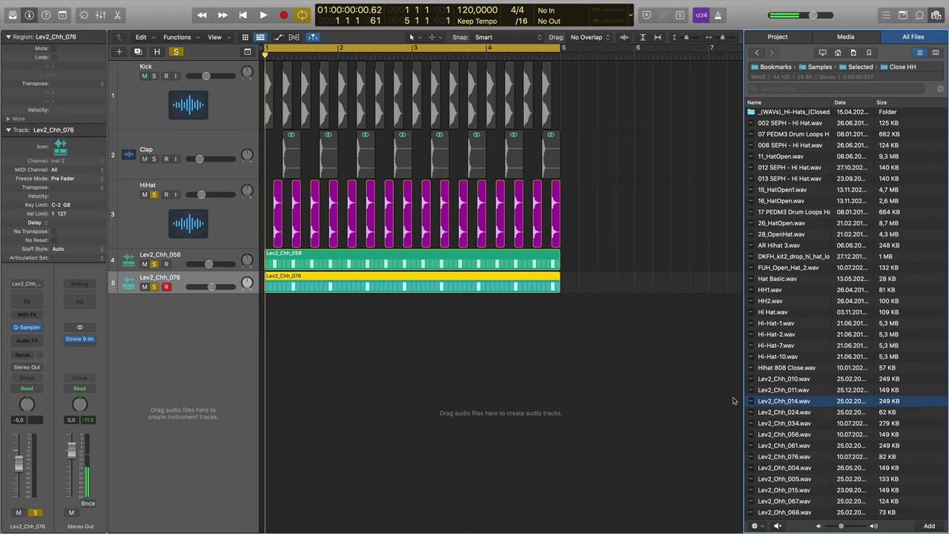
pyautogui.moveTo(807, 405); pyautogui.dragTo(208, 283)
pyautogui.moveTo(288, 340); pyautogui.dragTo(157, 295)
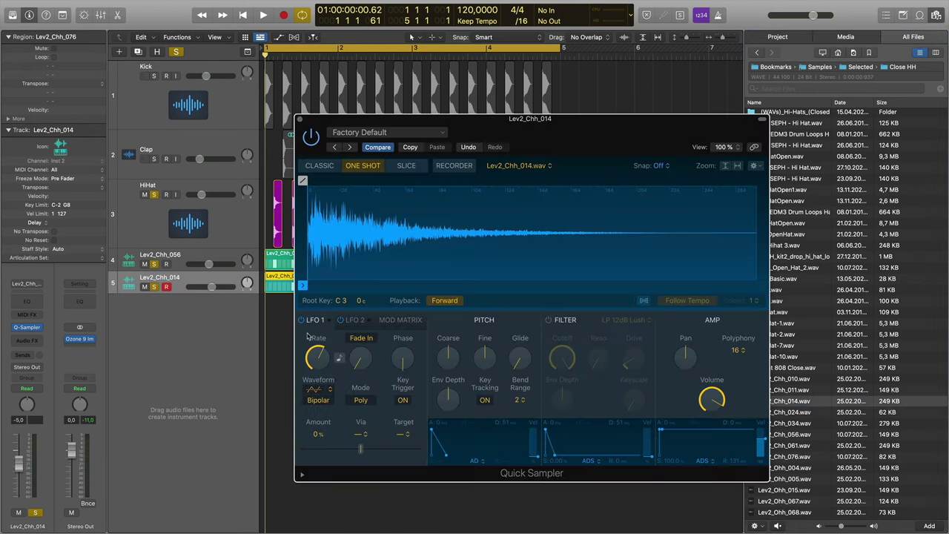
# Step: Play the beat, close the Quick Sampler window and lower the Lev2_Chh_014 track's volume to -10.0 dB
pyautogui.press('space')
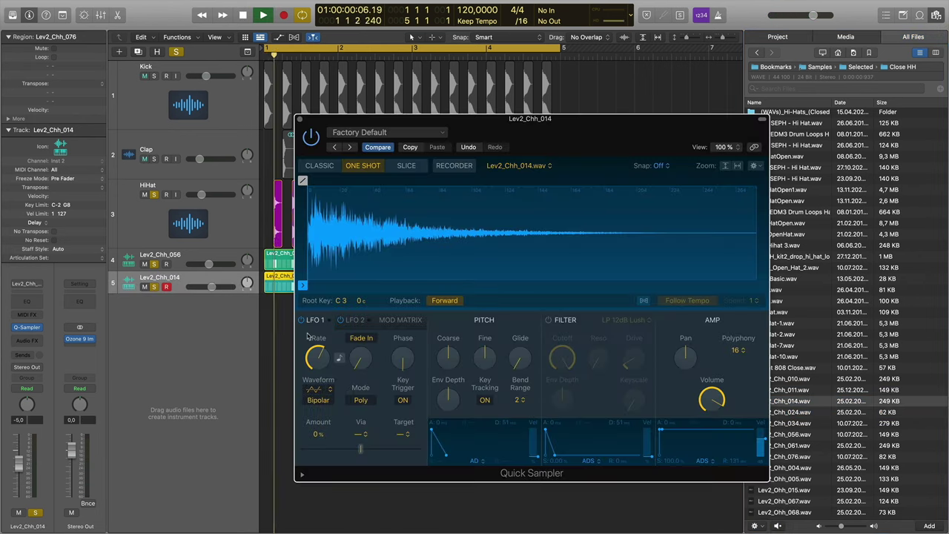
pyautogui.click(300, 119)
pyautogui.moveTo(213, 288); pyautogui.dragTo(208, 288)
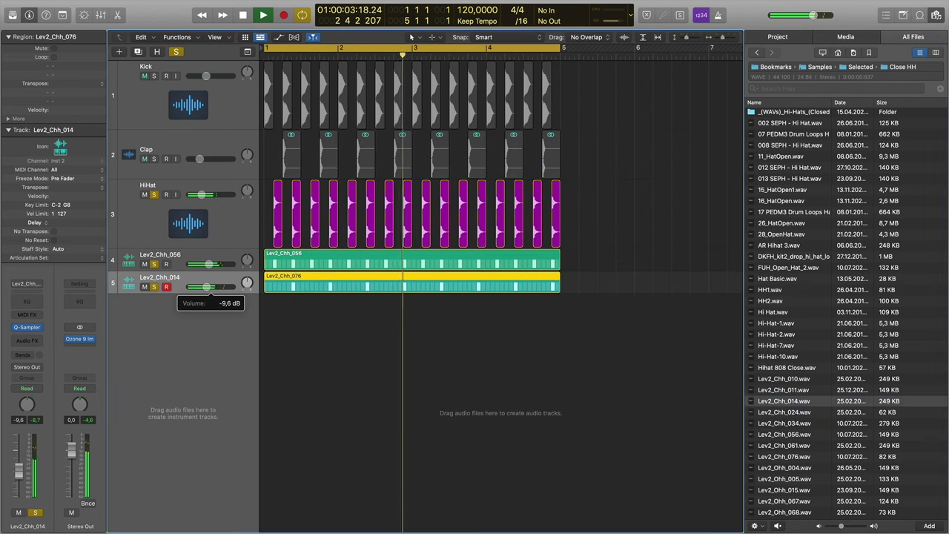
pyautogui.click(331, 304)
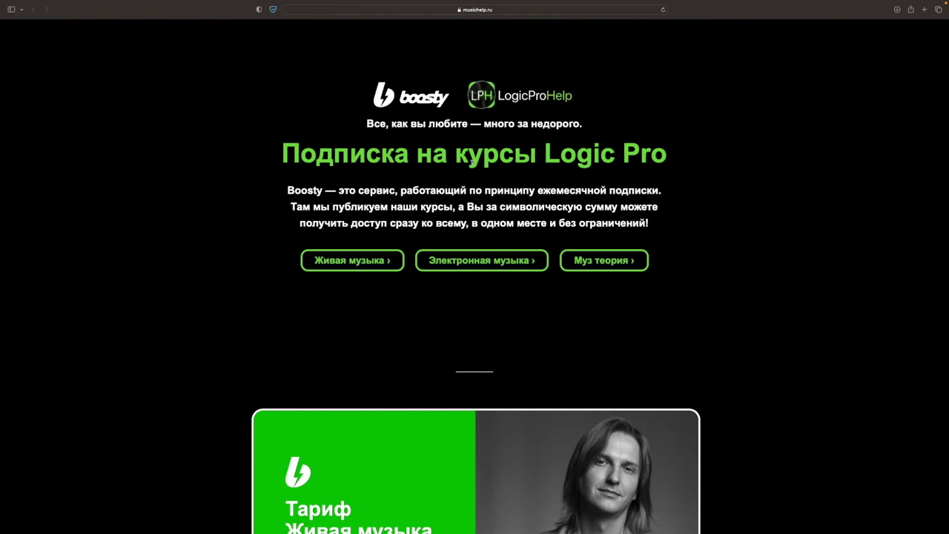
# Step: In the browser, look through the Logic Pro course subscription plans and their course lists on the musichelp.ru page
pyautogui.scroll(-1, 592, 178)
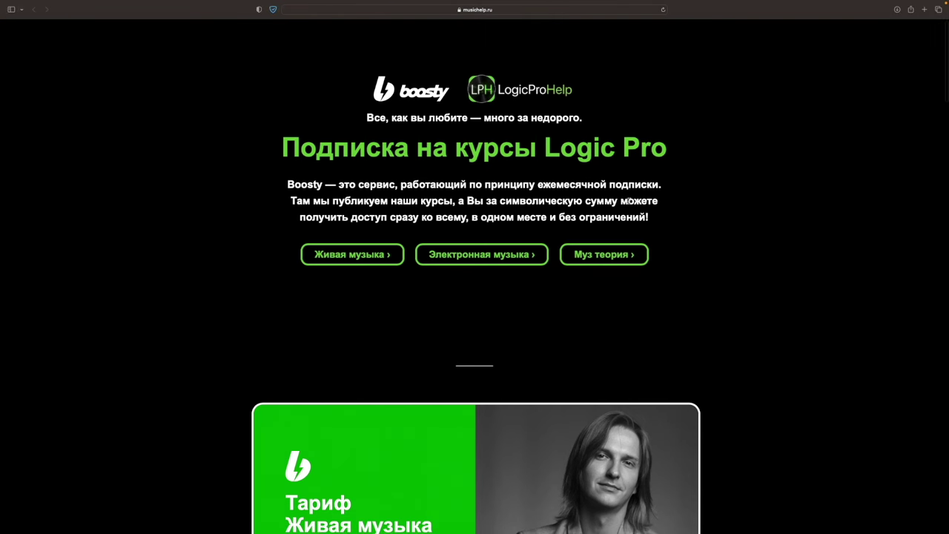
pyautogui.scroll(-5, 791, 192)
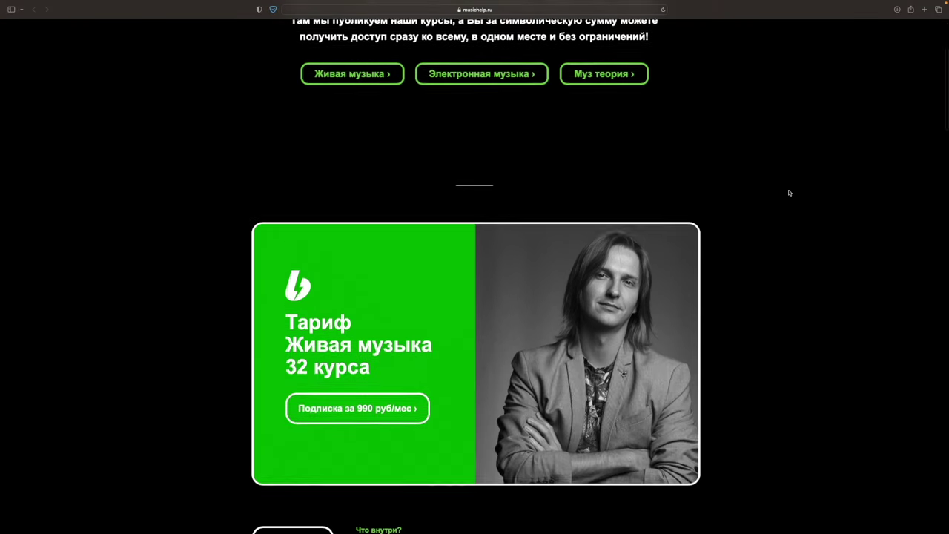
pyautogui.scroll(-4, 790, 193)
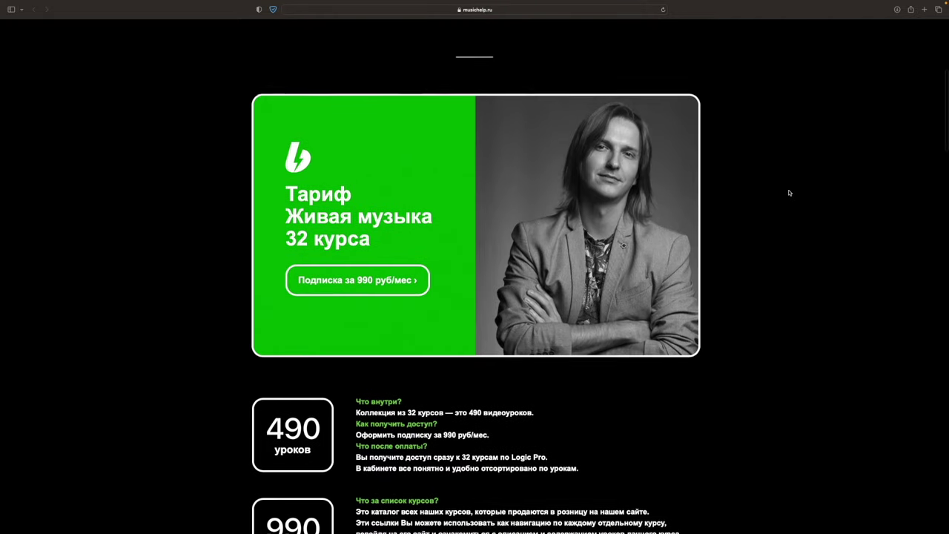
pyautogui.scroll(-5, 789, 193)
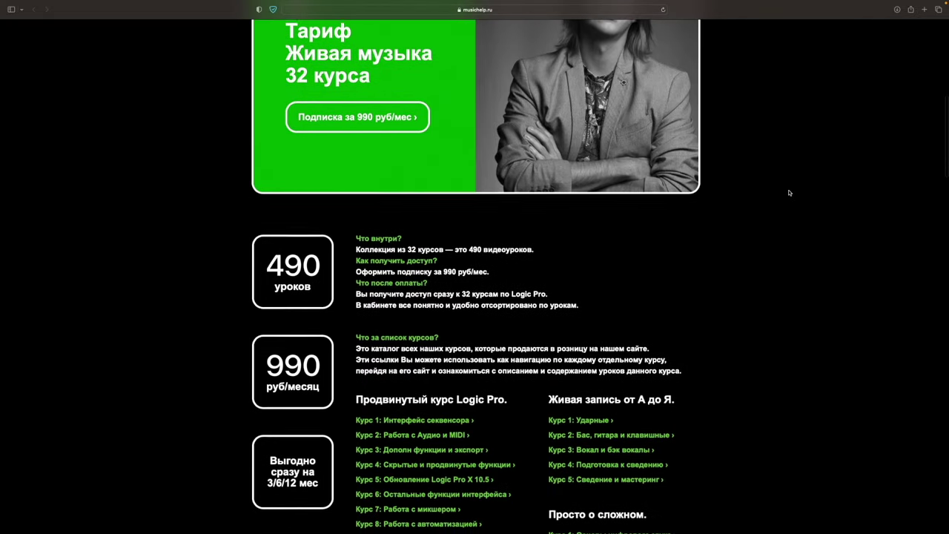
pyautogui.scroll(-5, 789, 192)
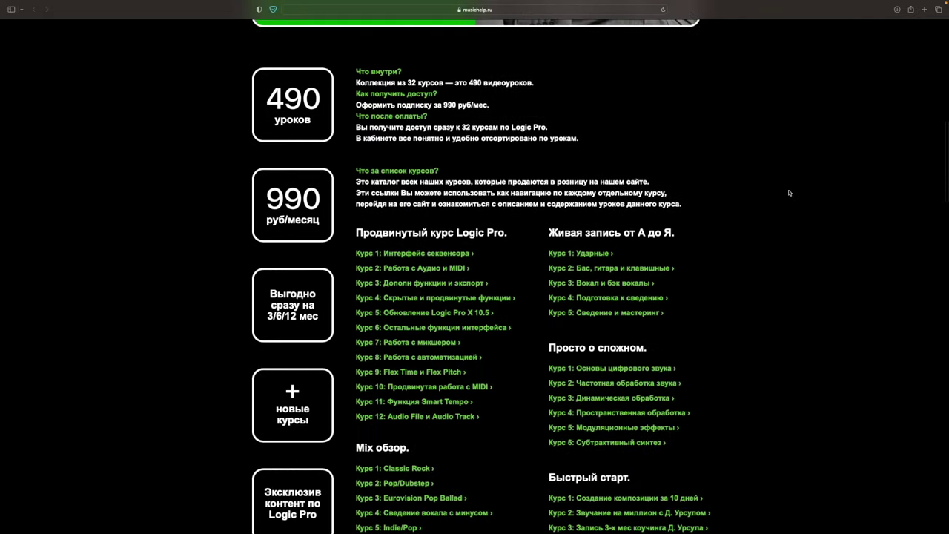
pyautogui.scroll(-3, 790, 193)
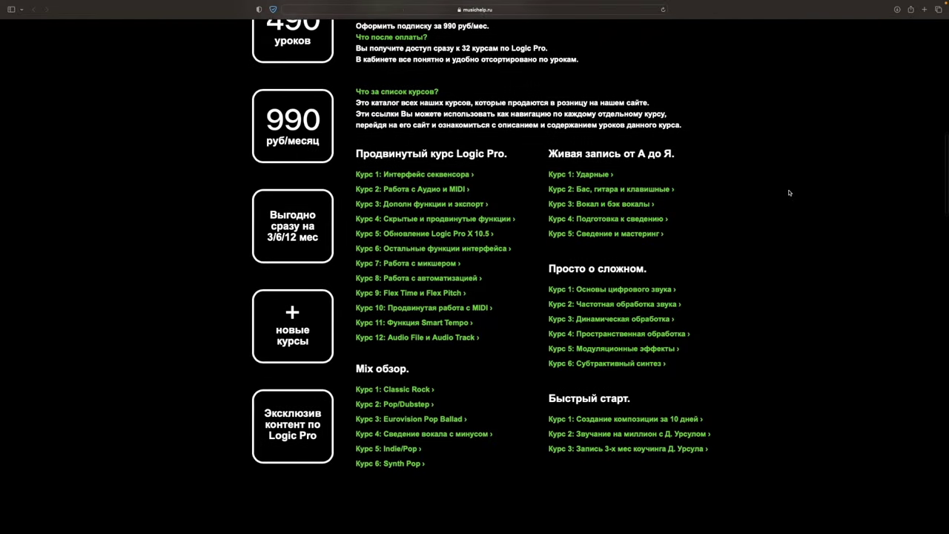
pyautogui.scroll(-4, 790, 193)
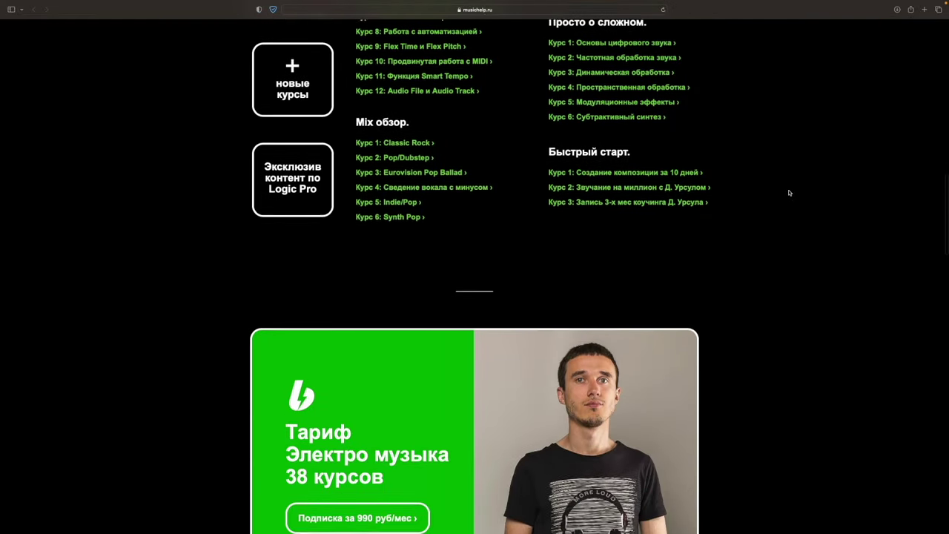
pyautogui.scroll(-3, 789, 193)
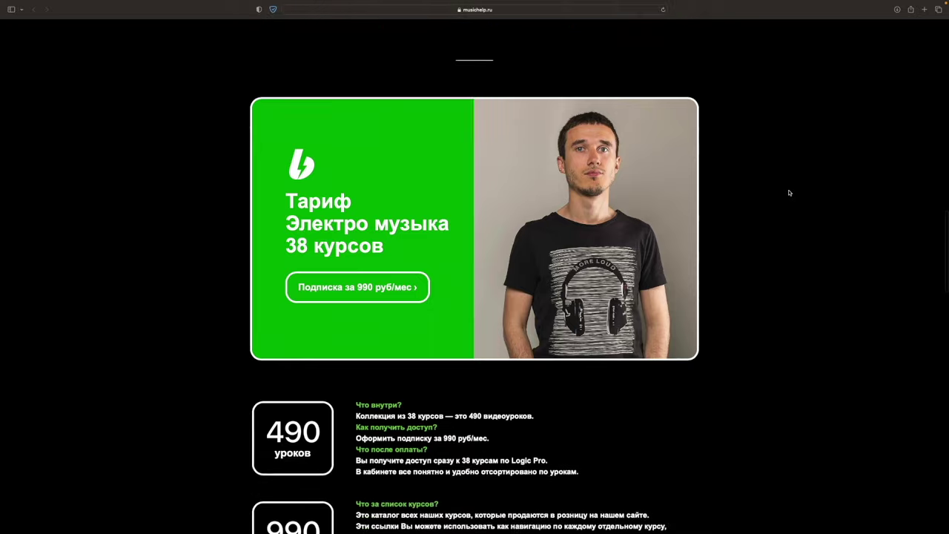
pyautogui.scroll(-3, 790, 193)
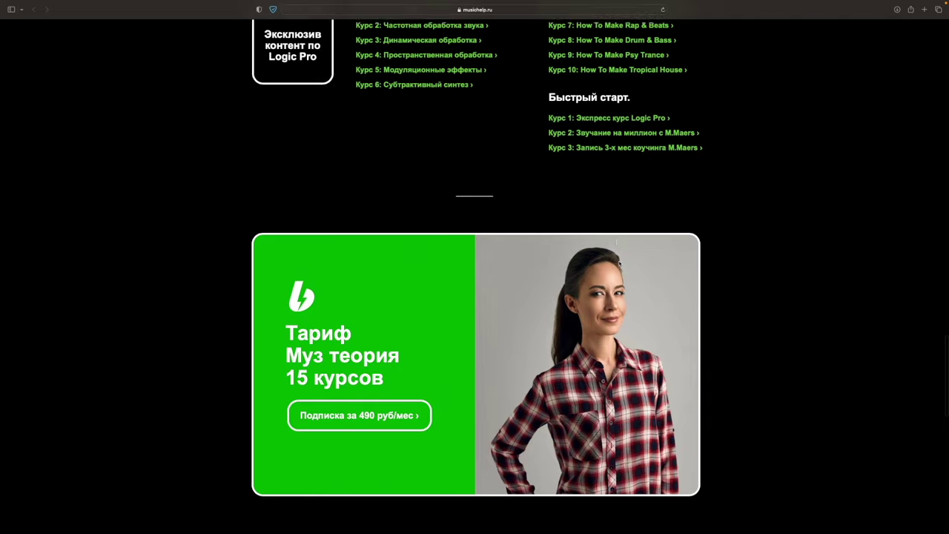
pyautogui.scroll(-10, 617, 241)
pyautogui.scroll(-8, 623, 272)
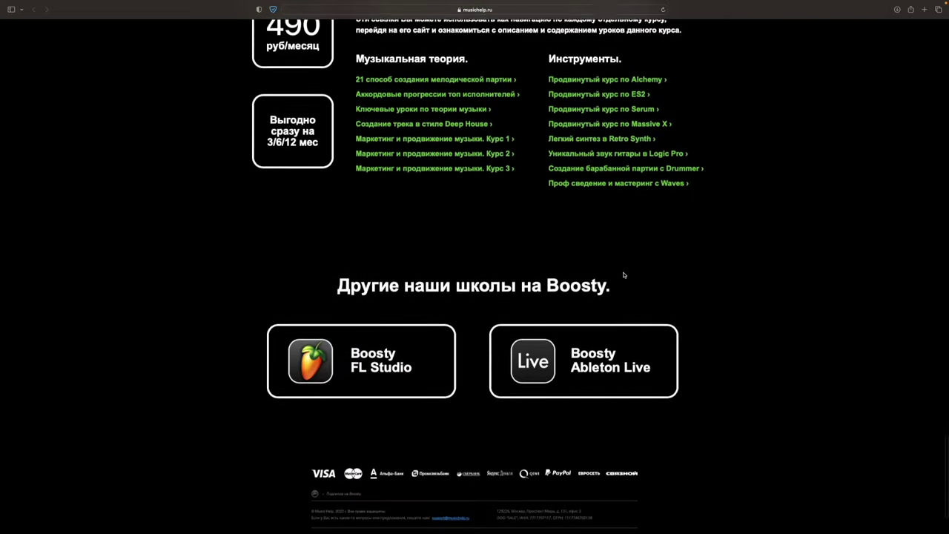
pyautogui.scroll(20, 623, 275)
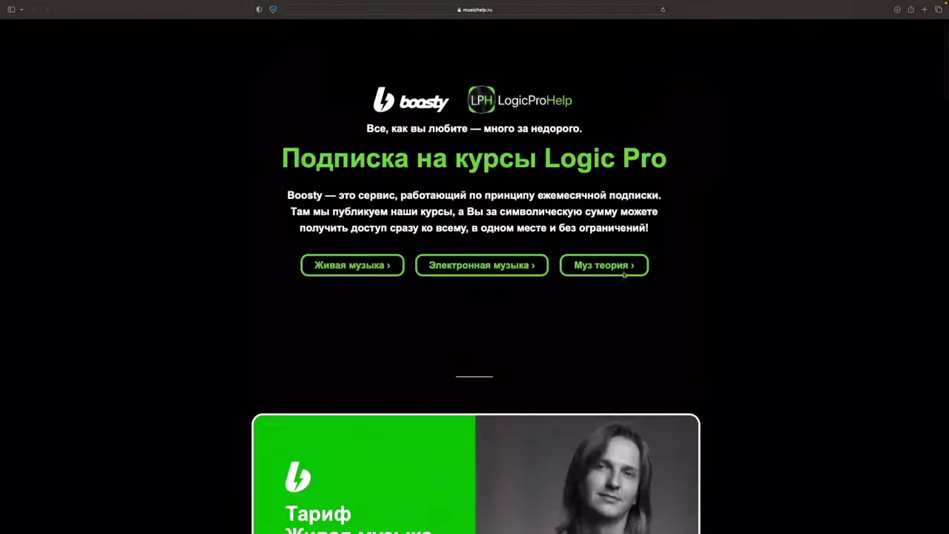
pyautogui.scroll(-9, 623, 276)
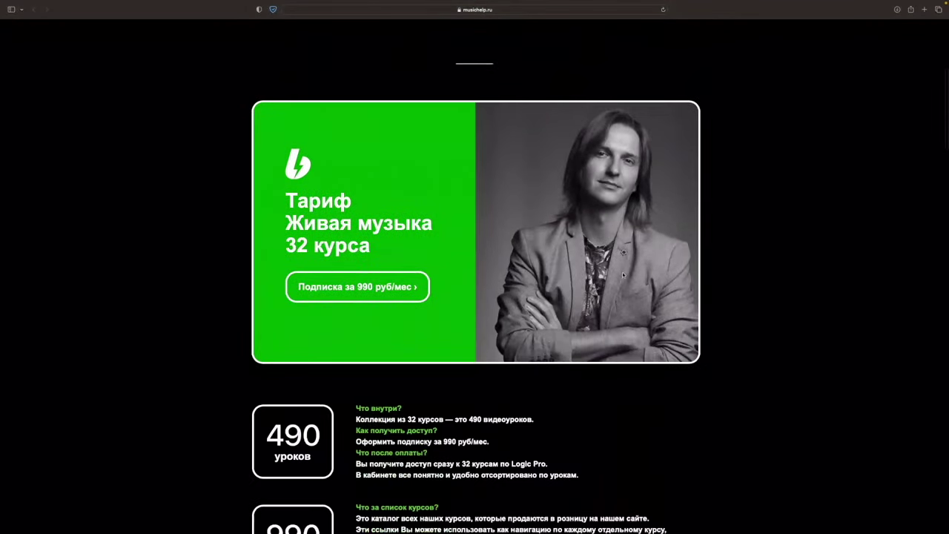
pyautogui.scroll(8, 354, 279)
# Step: Open the Живая музыка plan on Boosty, start subscribing and sign in with VK
pyautogui.click(338, 263)
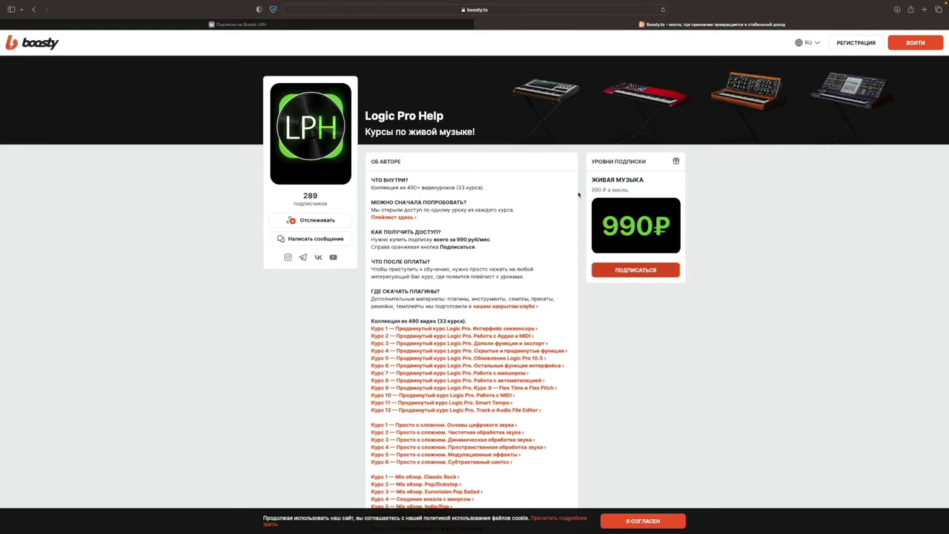
pyautogui.click(607, 273)
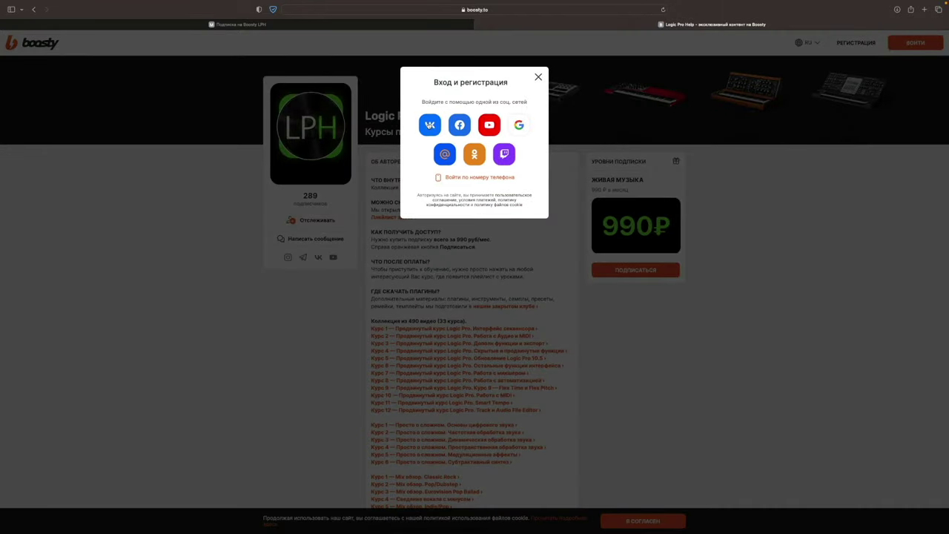
pyautogui.click(431, 125)
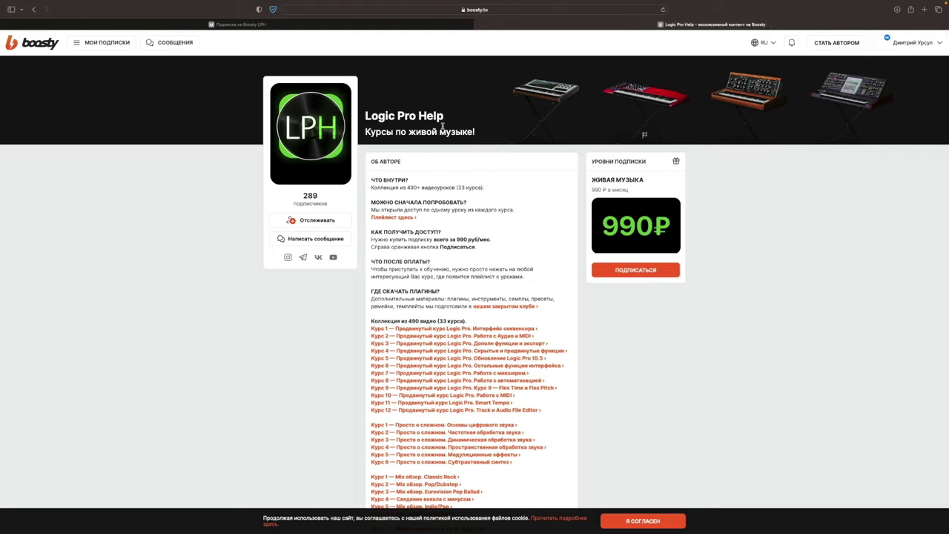
# Step: Compare the 6- and 12-month subscription periods, choose 1 month, open the payment form and close it without paying
pyautogui.click(508, 155)
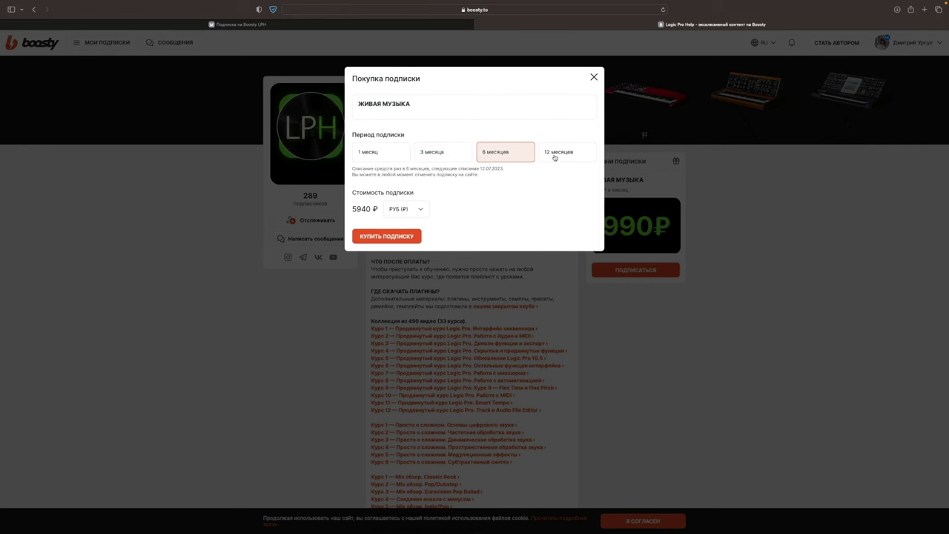
pyautogui.click(555, 158)
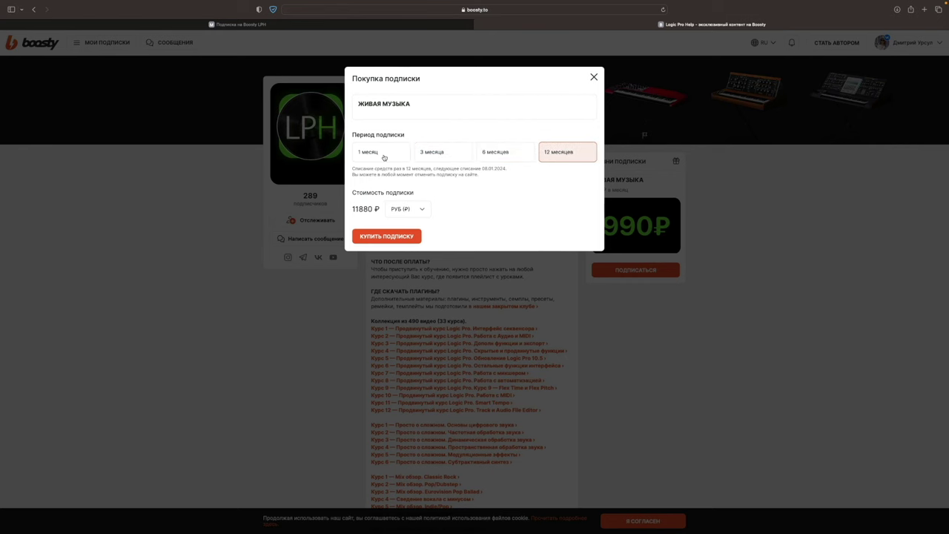
pyautogui.click(381, 156)
pyautogui.click(393, 236)
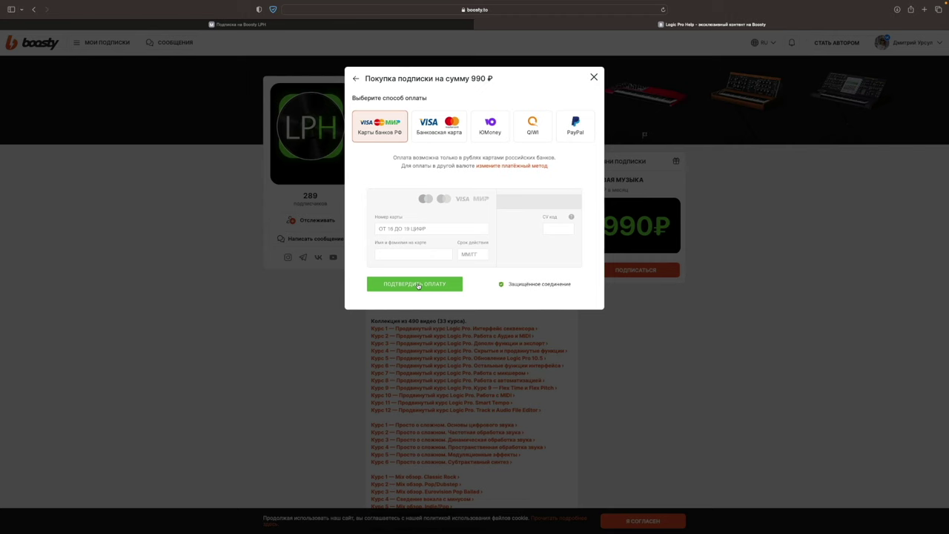
pyautogui.click(495, 328)
# Step: Look over the course list on the Boosty page and return to the musichelp.ru subscription page
pyautogui.scroll(-3, 496, 329)
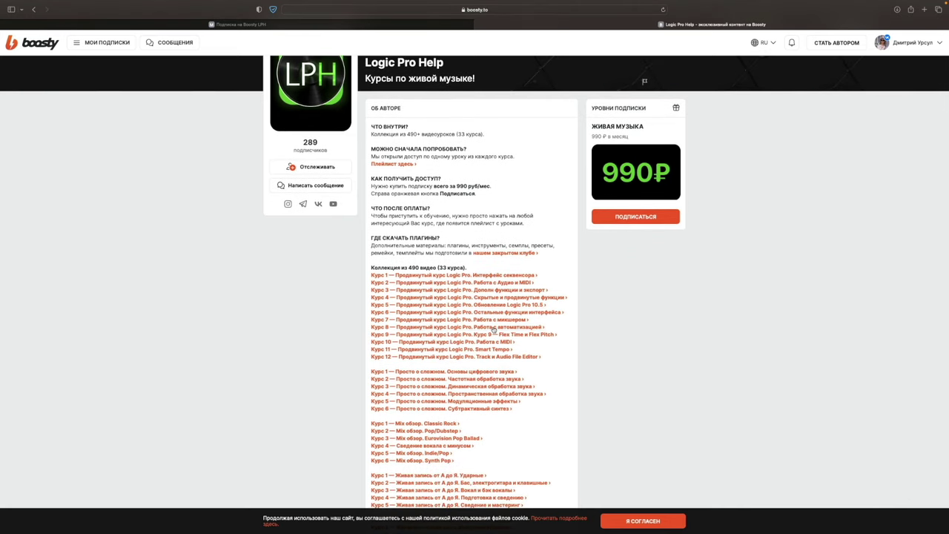
pyautogui.scroll(-1, 431, 399)
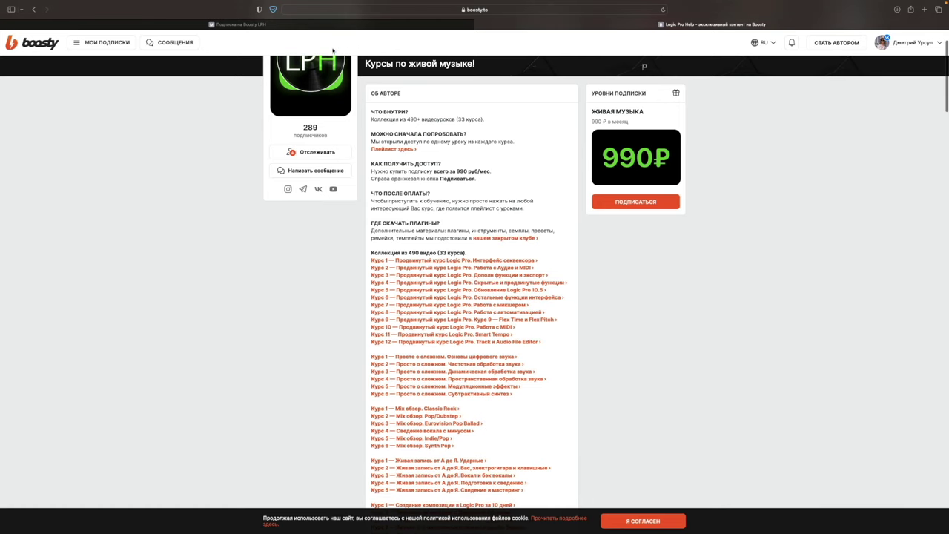
pyautogui.click(334, 25)
pyautogui.scroll(5, 432, 206)
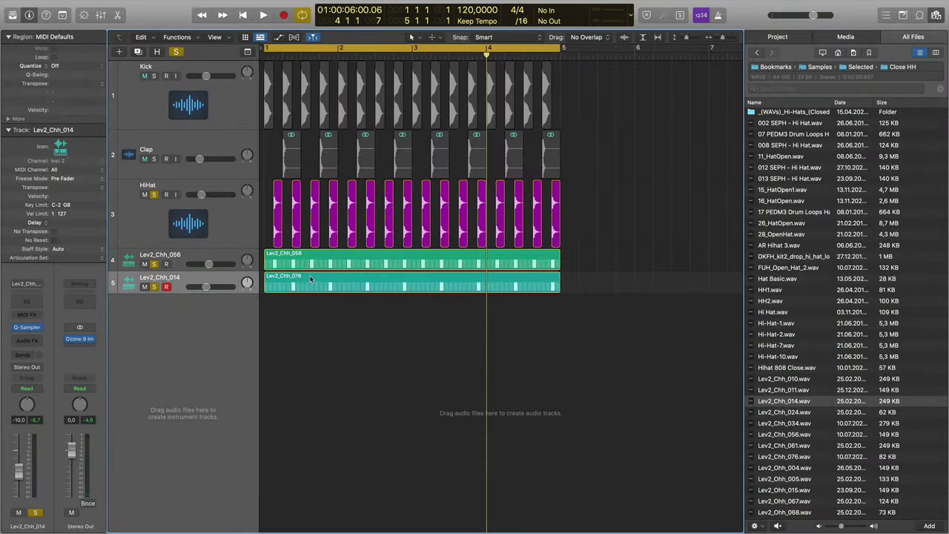
# Step: Back in Logic Pro, activate step 8 in the Lev2_Chh_076 pattern region, close the Step Sequencer and play the loop
pyautogui.press('super+u')
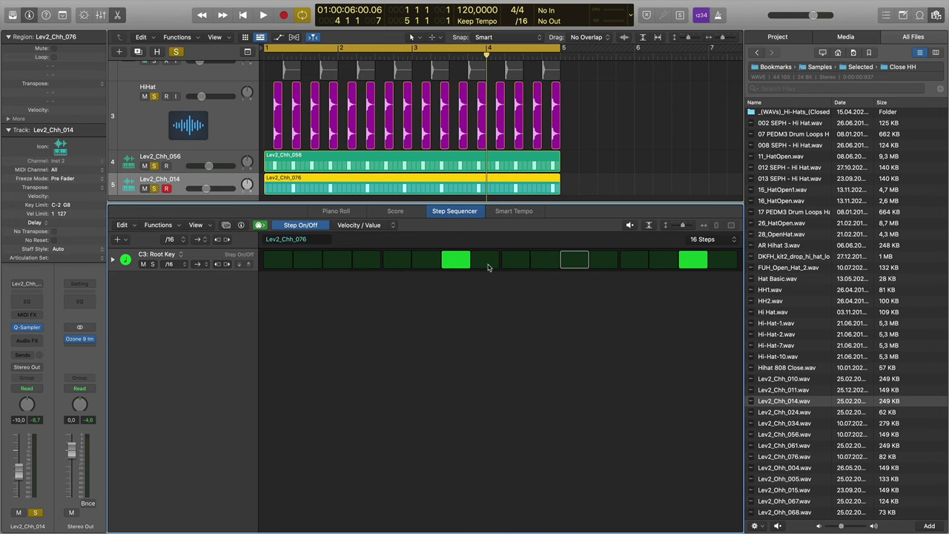
pyautogui.click(487, 263)
pyautogui.press('space')
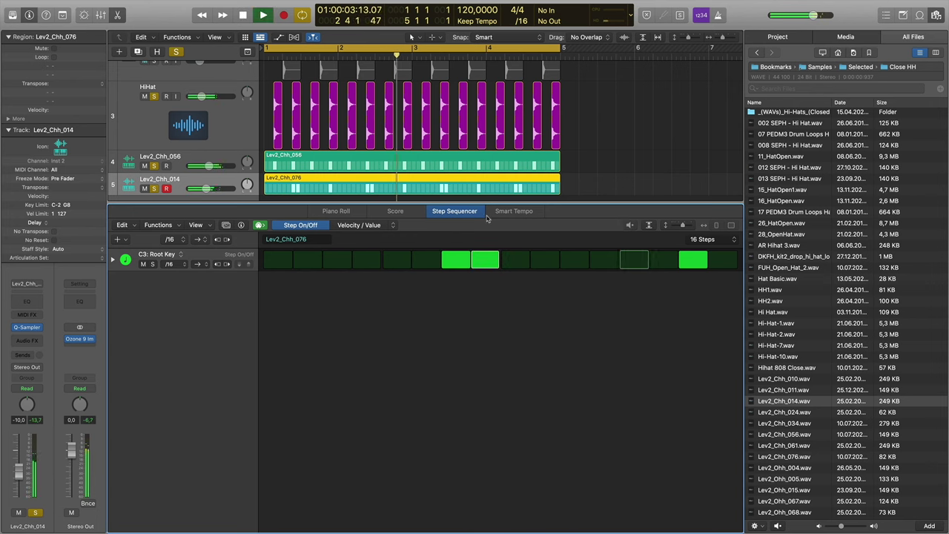
pyautogui.press('super+u')
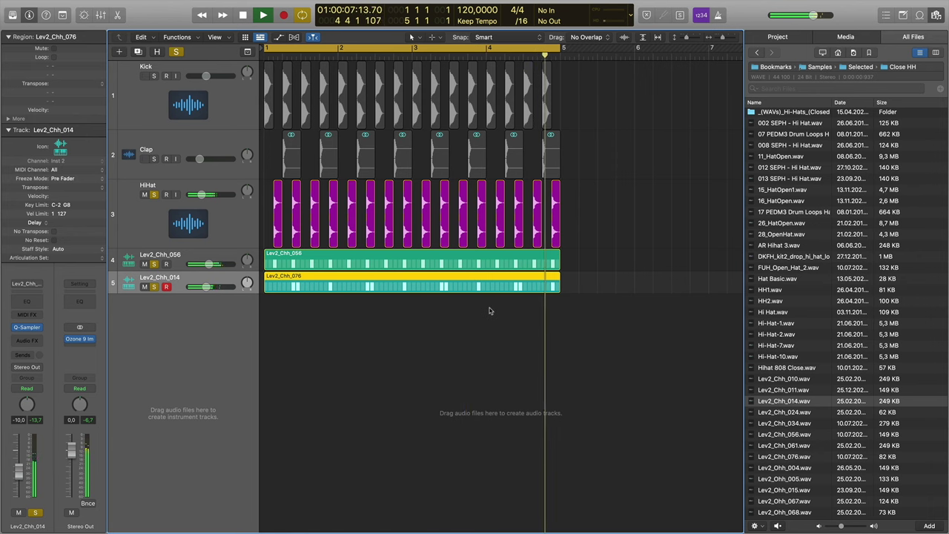
pyautogui.press('space')
# Step: Reopen the Lev2_Chh_076 pattern in the Step Sequencer and lower the velocity of step 7 to 49 while playing the loop
pyautogui.press('super+u')
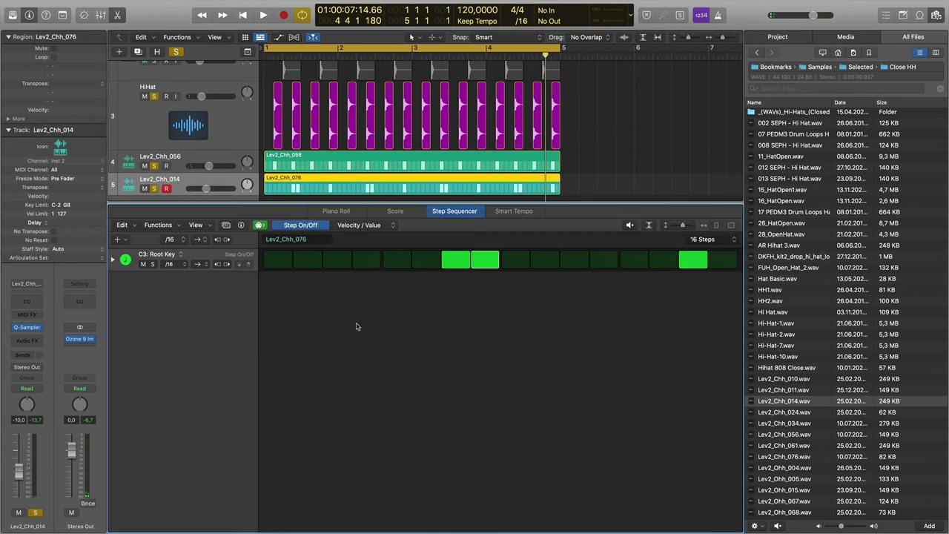
pyautogui.click(358, 225)
pyautogui.moveTo(494, 257); pyautogui.dragTo(462, 259)
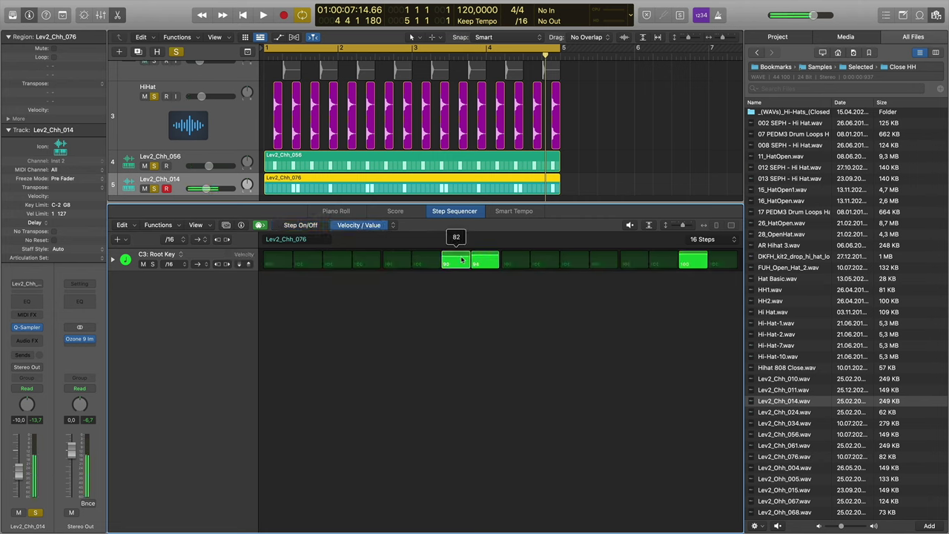
pyautogui.press('space')
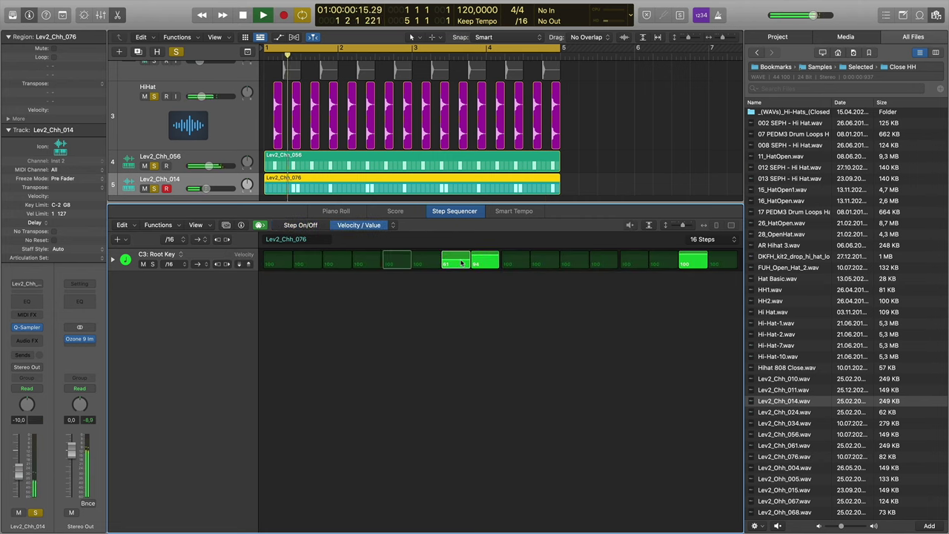
pyautogui.moveTo(461, 264); pyautogui.dragTo(462, 266)
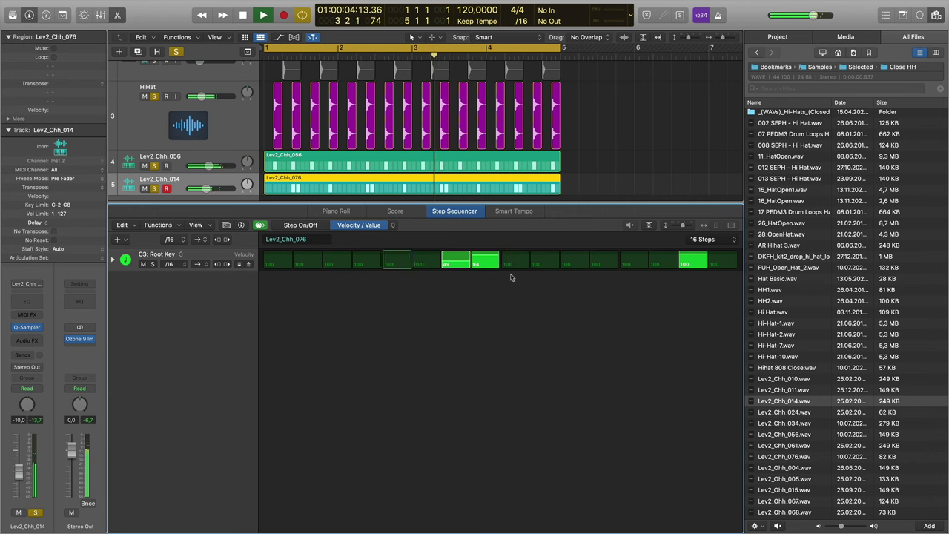
# Step: Try extra hits on steps 10 and 12 of the Lev2_Chh_076 pattern during playback, remove them and close the Step Sequencer
pyautogui.moveTo(545, 262); pyautogui.dragTo(546, 274)
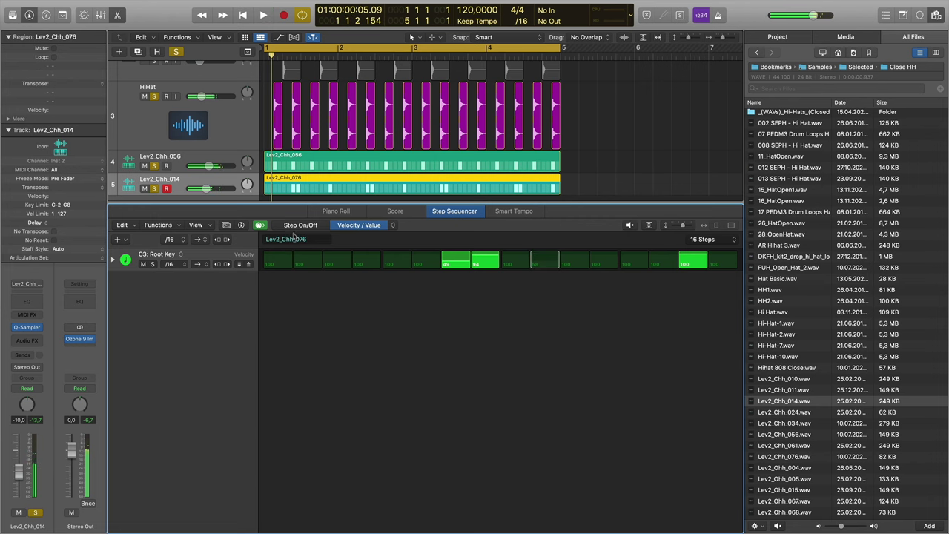
pyautogui.click(300, 225)
pyautogui.click(598, 264)
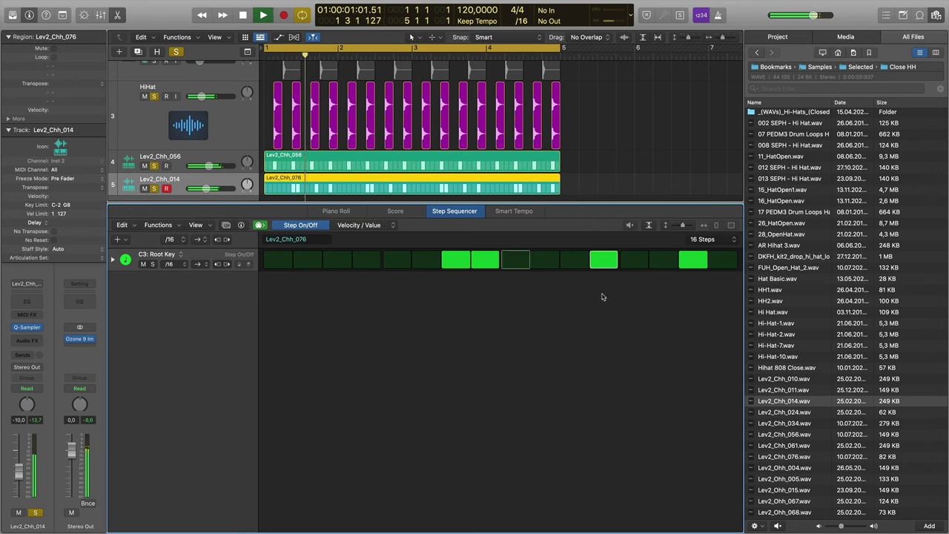
pyautogui.click(545, 261)
pyautogui.click(603, 261)
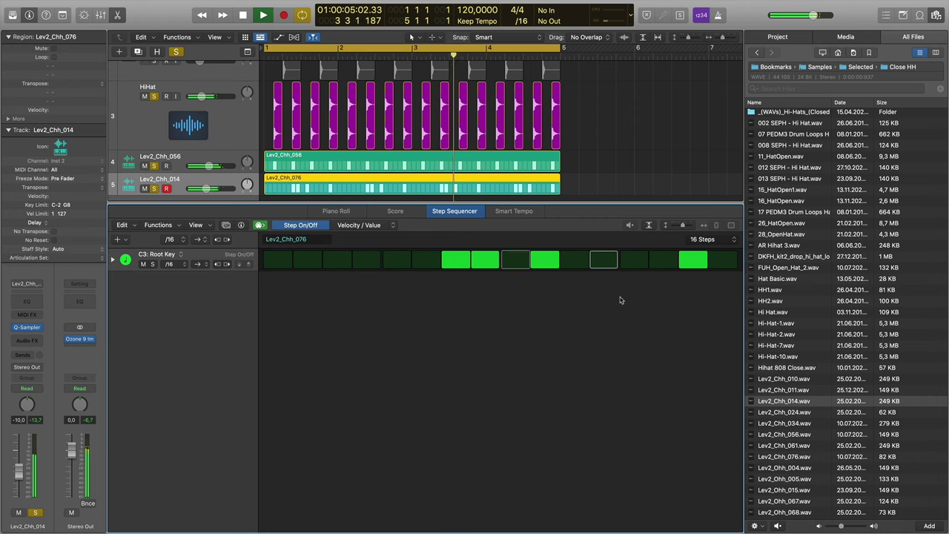
pyautogui.click(596, 261)
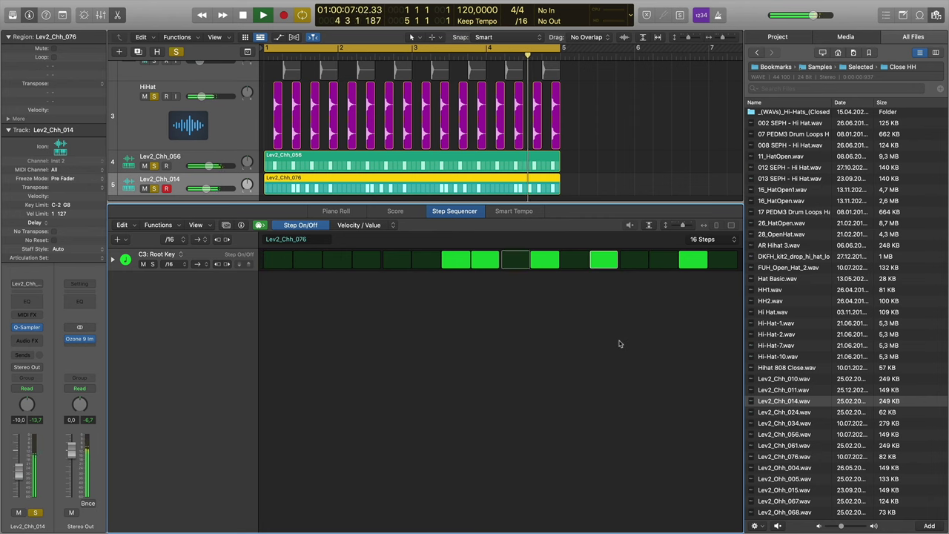
pyautogui.click(608, 262)
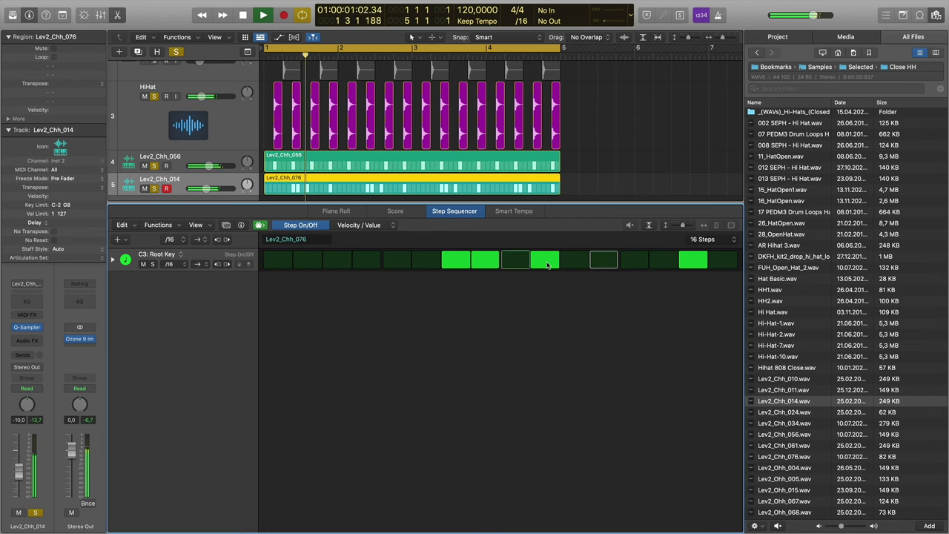
pyautogui.click(545, 261)
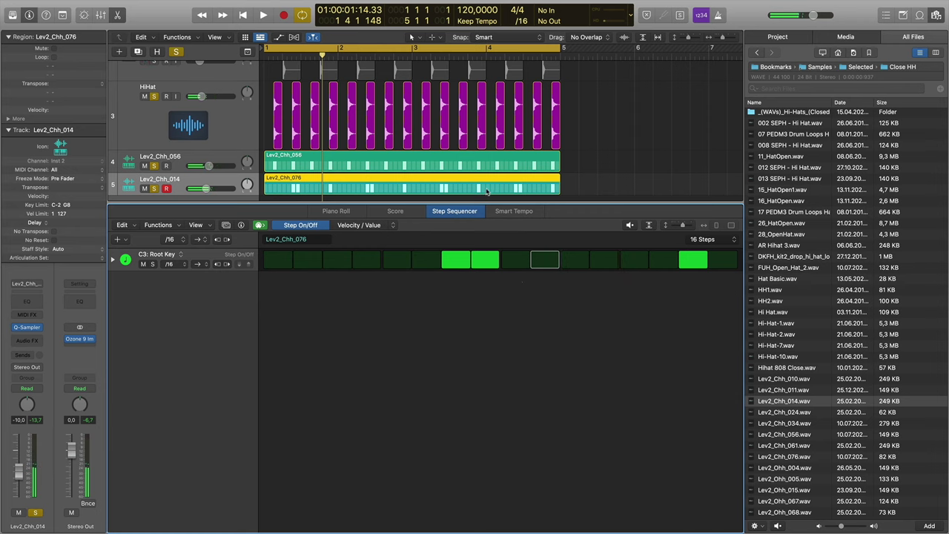
pyautogui.press('e')
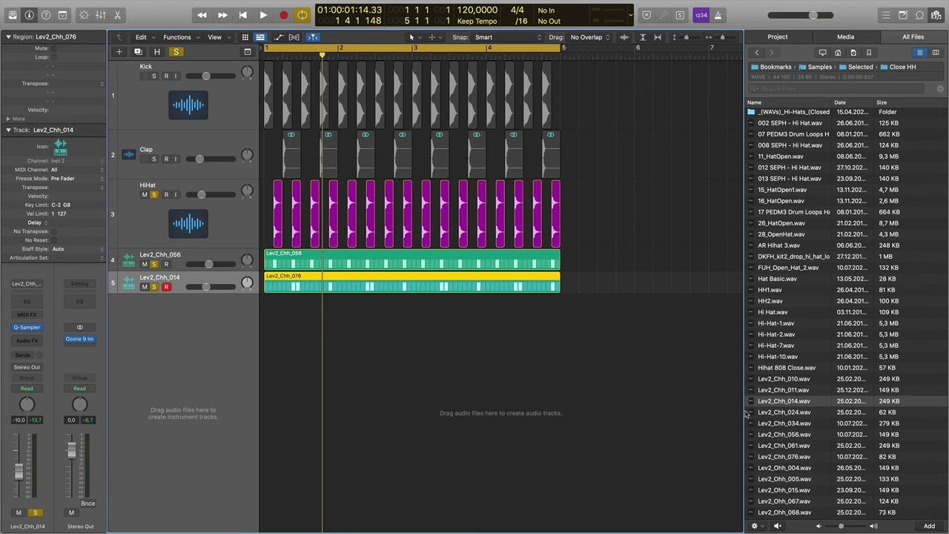
# Step: Audition the Lev2 closed and open hi-hat samples and load Lev2_Ohh_068.wav into a new Quick Sampler track
pyautogui.click(792, 435)
pyautogui.click(797, 457)
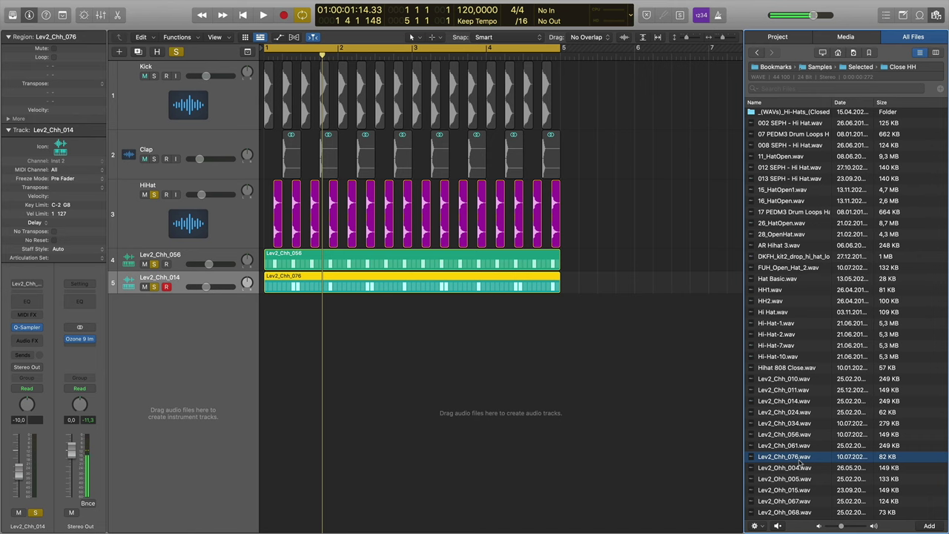
pyautogui.press('Down')
pyautogui.press('Down')
pyautogui.press('Down')
pyautogui.press('Down')
pyautogui.press('Down')
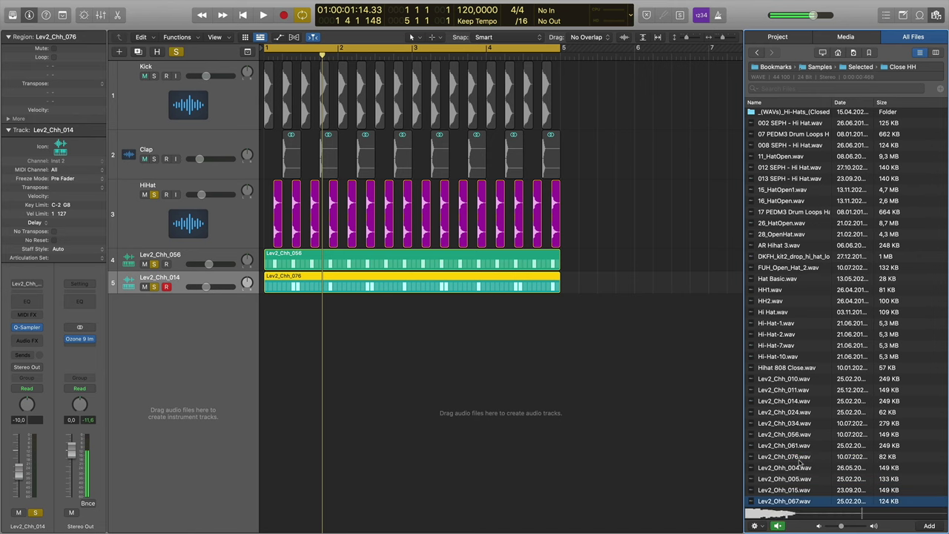
pyautogui.press('Down')
pyautogui.press('Up')
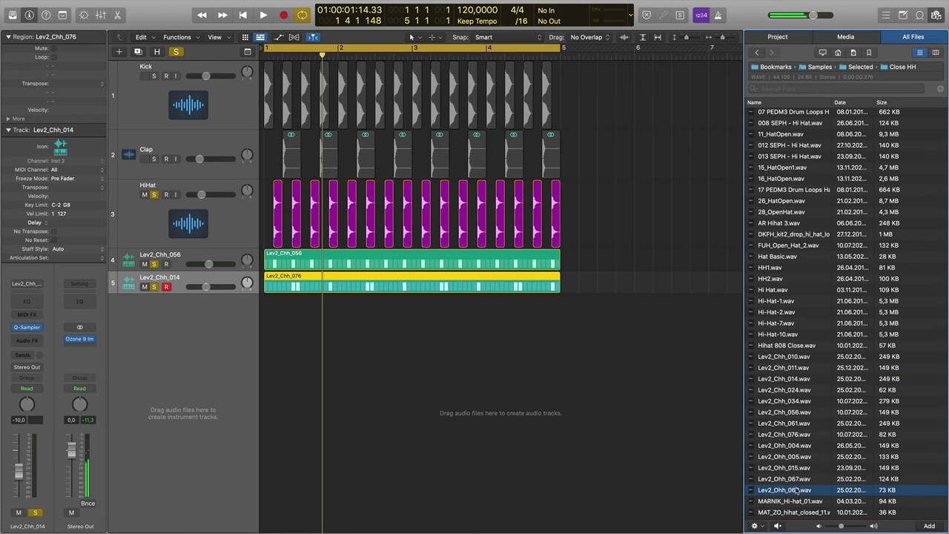
pyautogui.moveTo(797, 492); pyautogui.dragTo(171, 313)
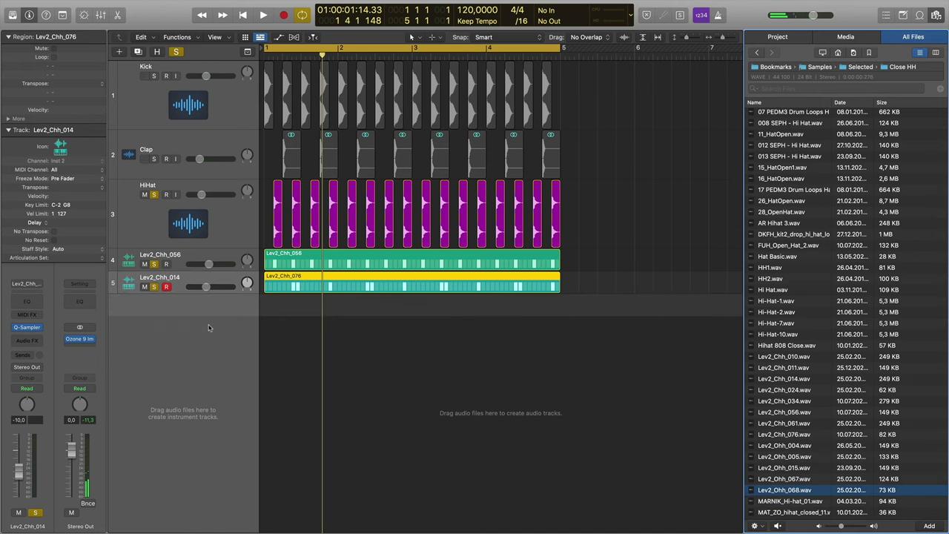
pyautogui.click(298, 120)
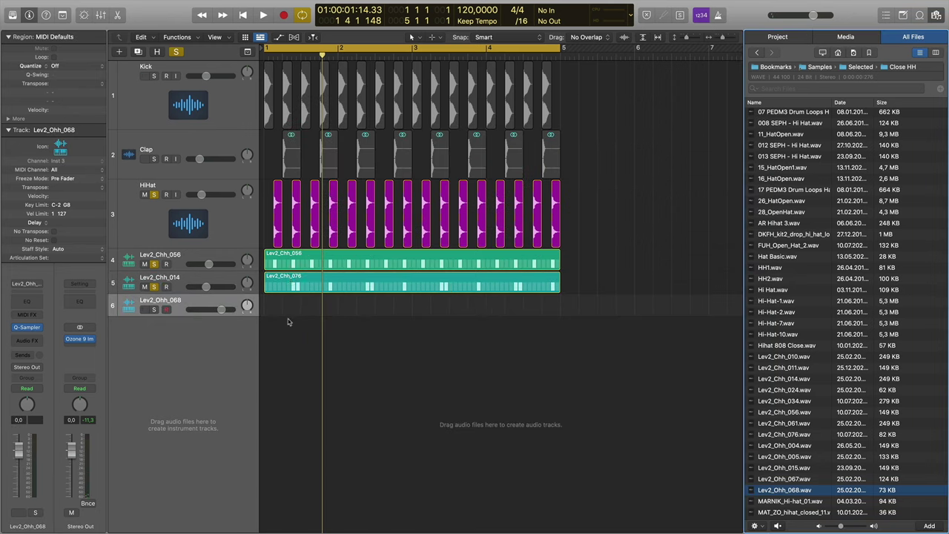
# Step: Create a pattern region on the Lev2_Ohh_068 track with steps 3, 7, 11 and 15 active
pyautogui.rightClick(280, 303)
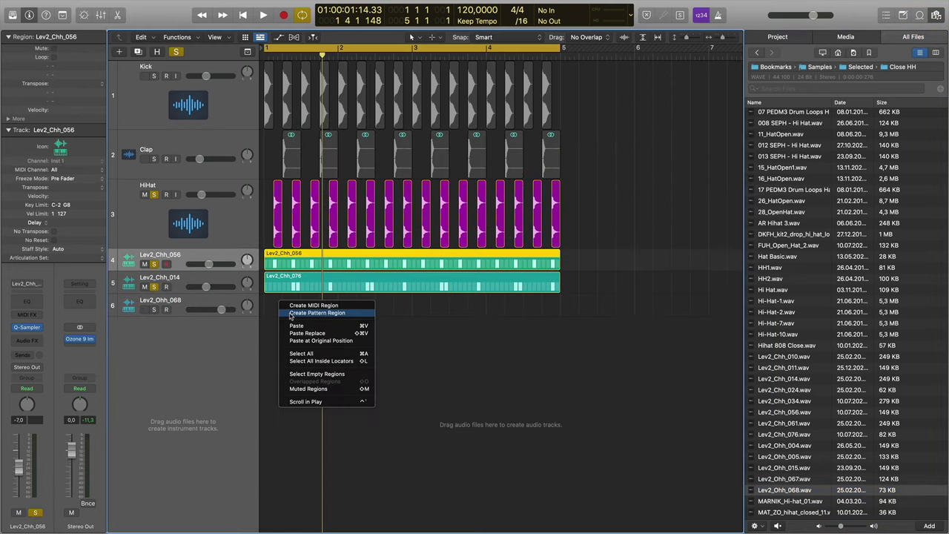
pyautogui.click(290, 314)
pyautogui.click(332, 263)
pyautogui.click(452, 265)
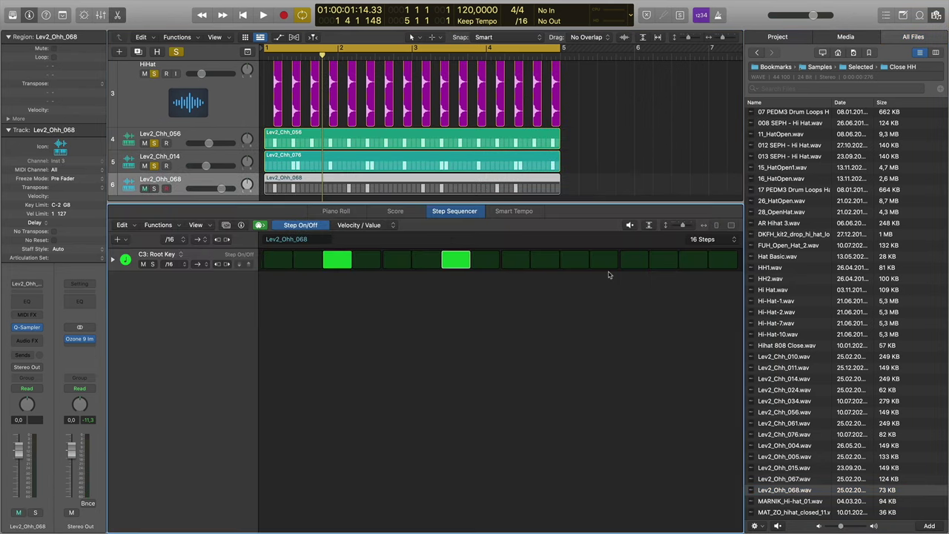
pyautogui.click(574, 265)
pyautogui.click(682, 266)
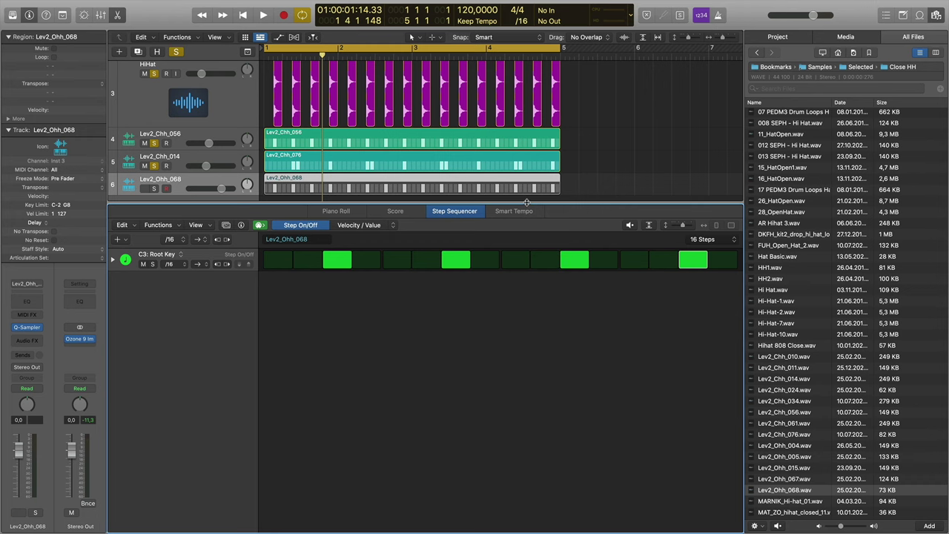
pyautogui.press('e')
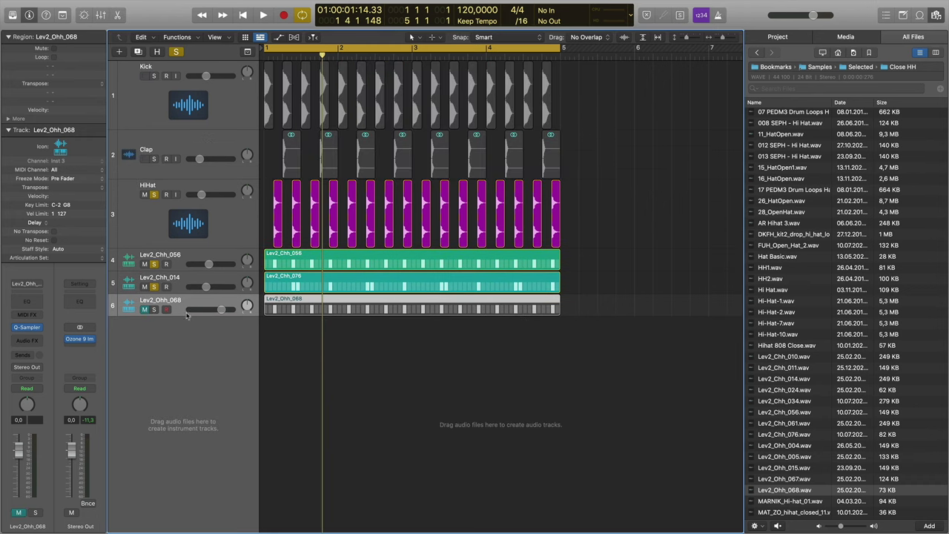
# Step: Pan the Lev2_Ohh_068 track to -30, solo it with the other hats and set its volume to -15.0 dB while playing the loop
pyautogui.moveTo(221, 310); pyautogui.dragTo(208, 310)
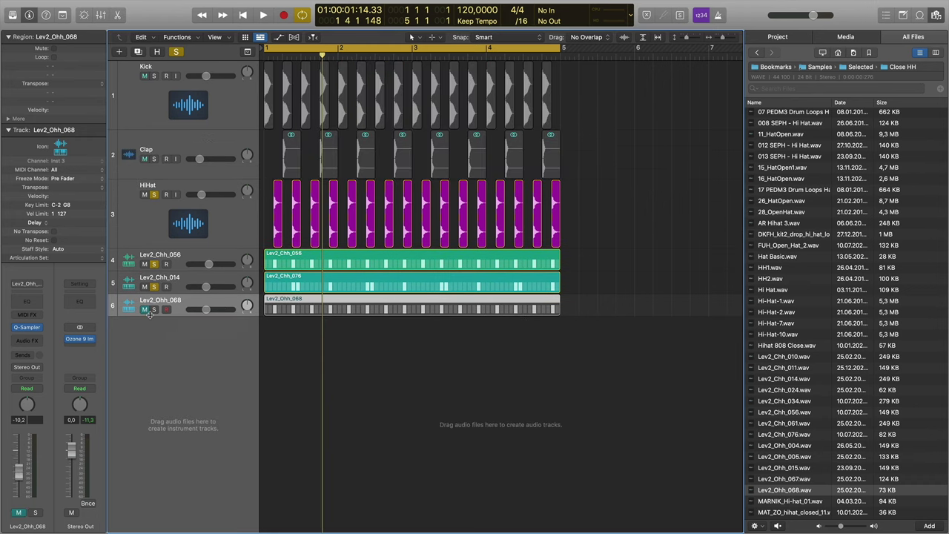
pyautogui.click(246, 305)
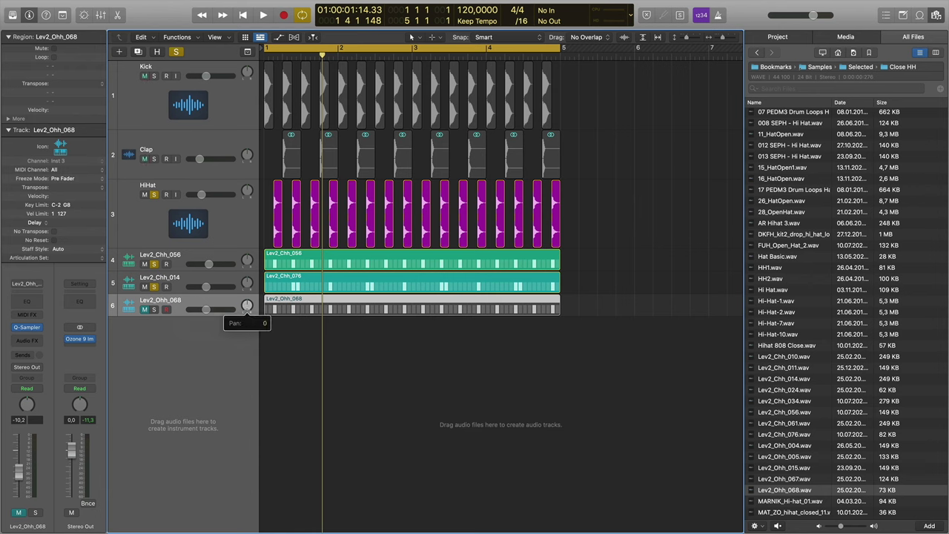
pyautogui.moveTo(247, 305); pyautogui.dragTo(250, 318)
pyautogui.click(247, 306)
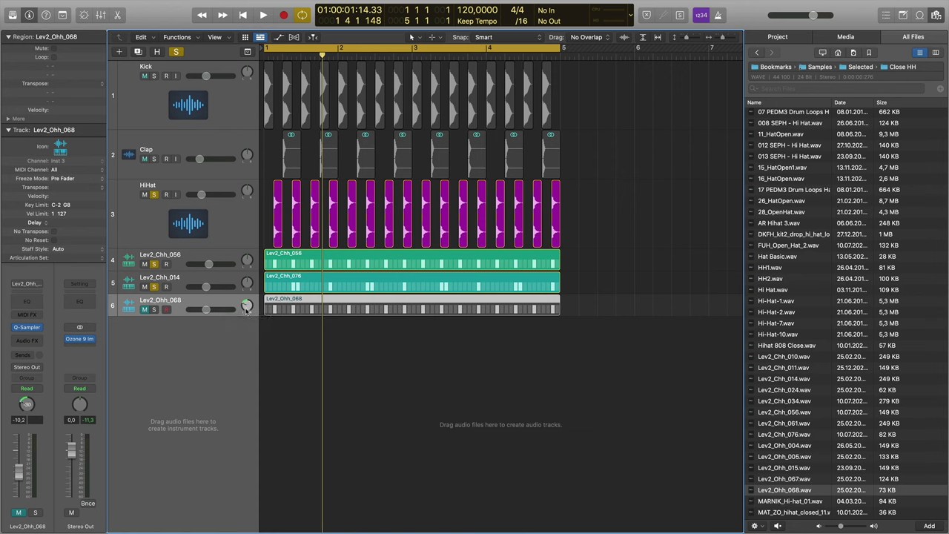
pyautogui.click(155, 309)
pyautogui.press('space')
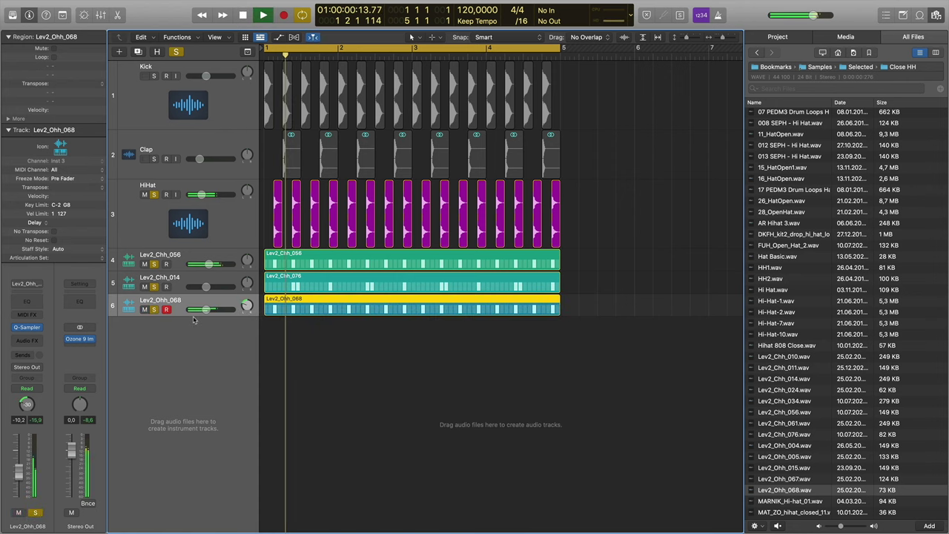
pyautogui.moveTo(209, 309); pyautogui.dragTo(201, 310)
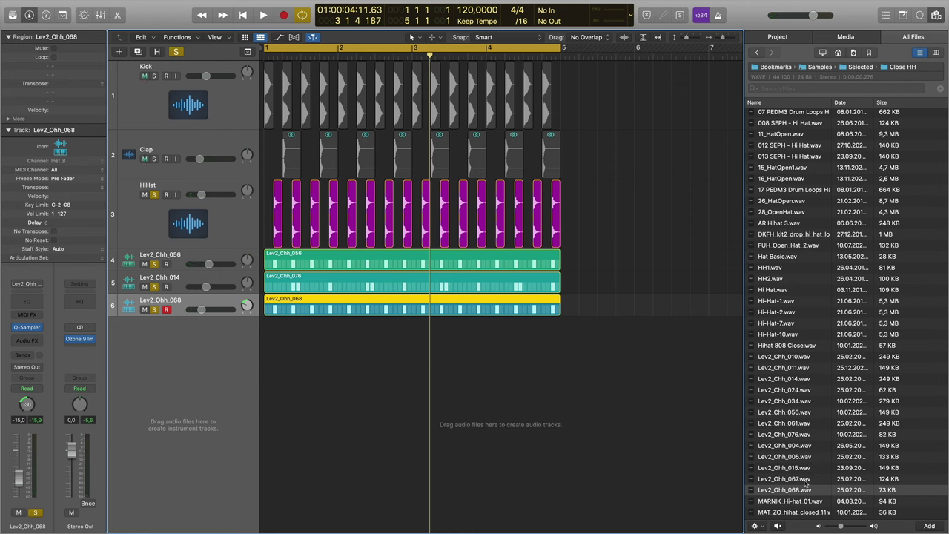
# Step: Audition more Lev2 hi-hat samples and load Lev2_Chh_010.wav into a new Quick Sampler track
pyautogui.click(806, 480)
pyautogui.click(805, 469)
pyautogui.click(807, 390)
pyautogui.press('Up')
pyautogui.press('Up')
pyautogui.press('Up')
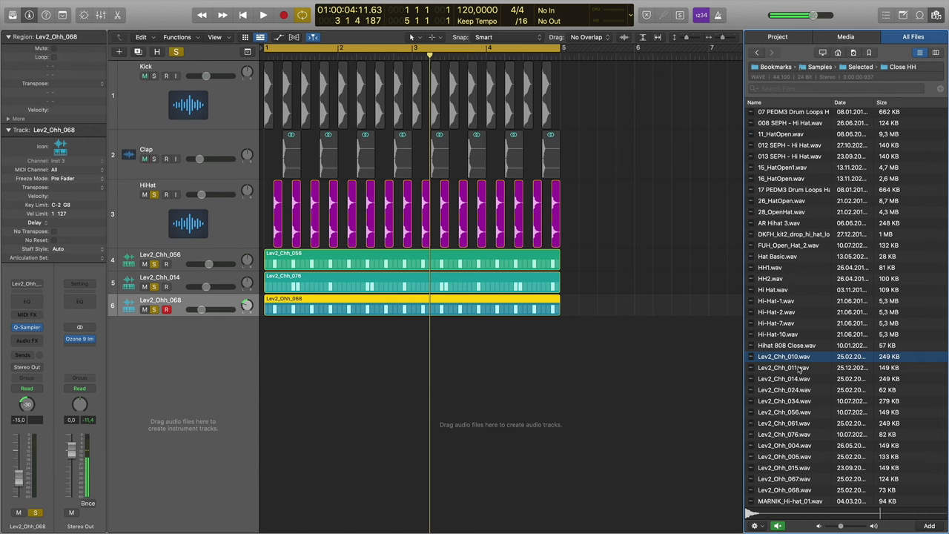
pyautogui.moveTo(797, 359); pyautogui.dragTo(199, 342)
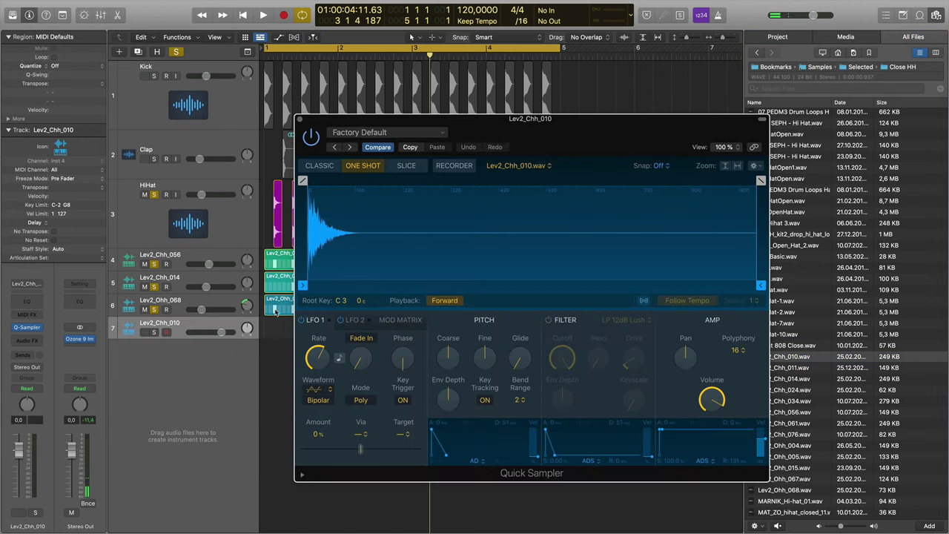
# Step: Create a pattern region on the Lev2_Chh_010 track, close the Quick Sampler window and activate steps 3, 7, 11 and 15
pyautogui.rightClick(276, 328)
pyautogui.click(312, 343)
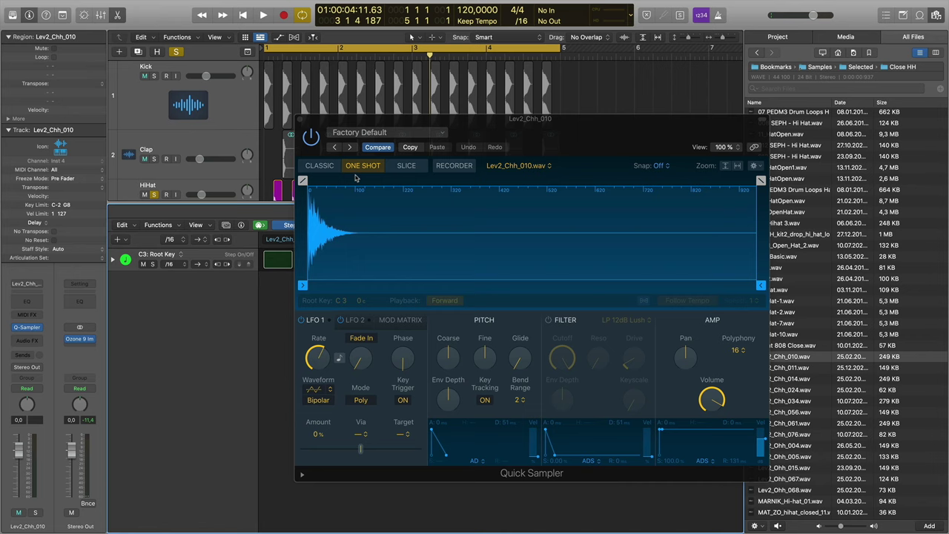
pyautogui.click(302, 120)
pyautogui.click(347, 259)
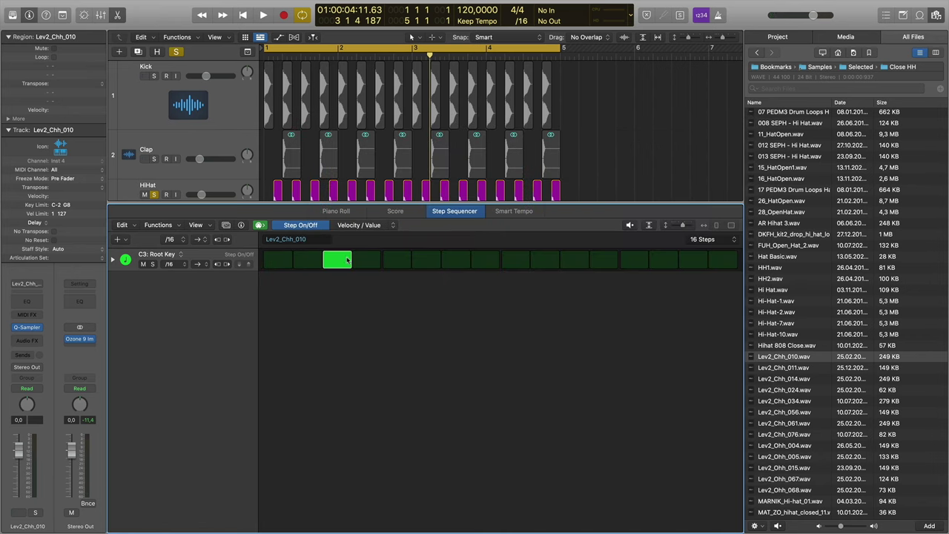
pyautogui.click(448, 263)
pyautogui.click(567, 263)
pyautogui.click(689, 263)
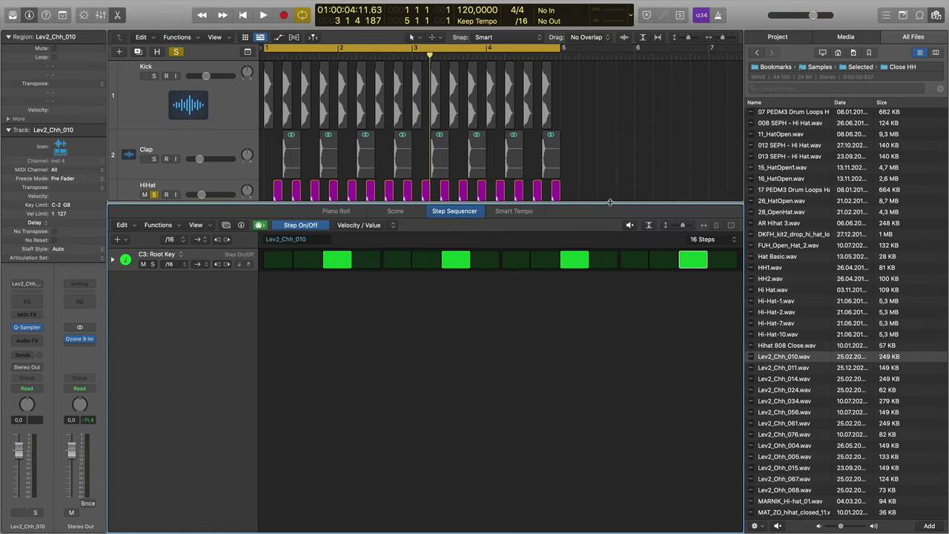
pyautogui.press('e')
# Step: Pan the Lev2_Chh_010 track to +31, set its volume to -15.0 dB and play it soloed with the other hats
pyautogui.moveTo(248, 335); pyautogui.dragTo(248, 330)
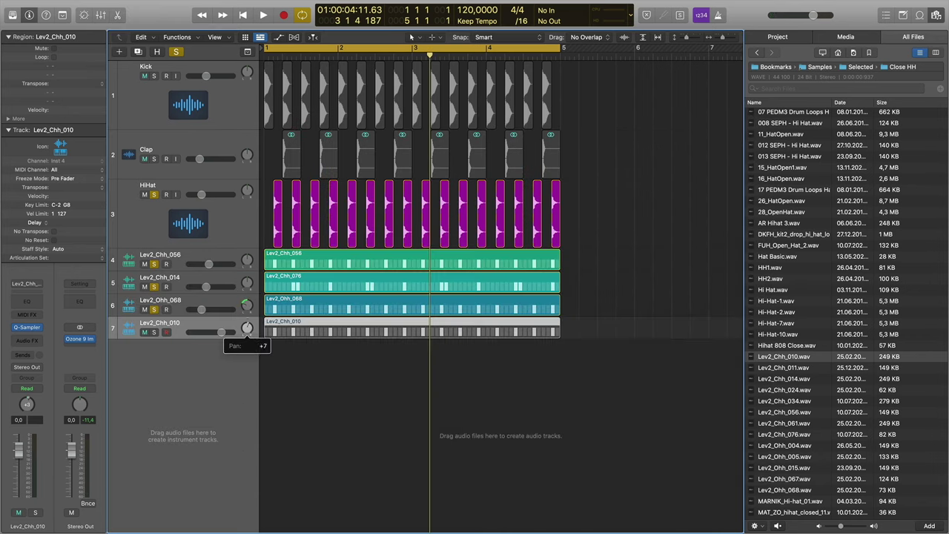
pyautogui.moveTo(221, 331); pyautogui.dragTo(201, 332)
pyautogui.press('space')
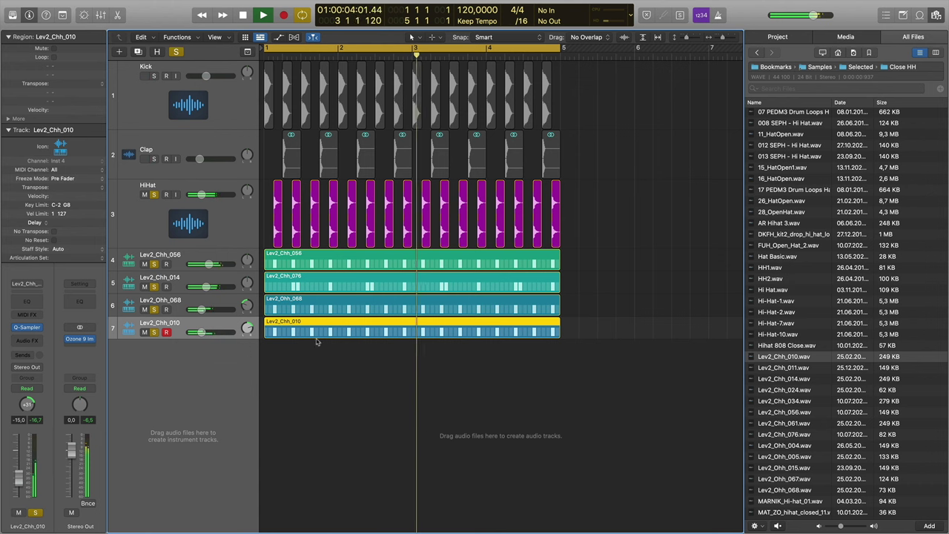
pyautogui.click(343, 340)
# Step: Bring the Clap and Kick tracks into the soloed mix, restart playback and raise the Kick volume to -5.1 dB
pyautogui.click(145, 159)
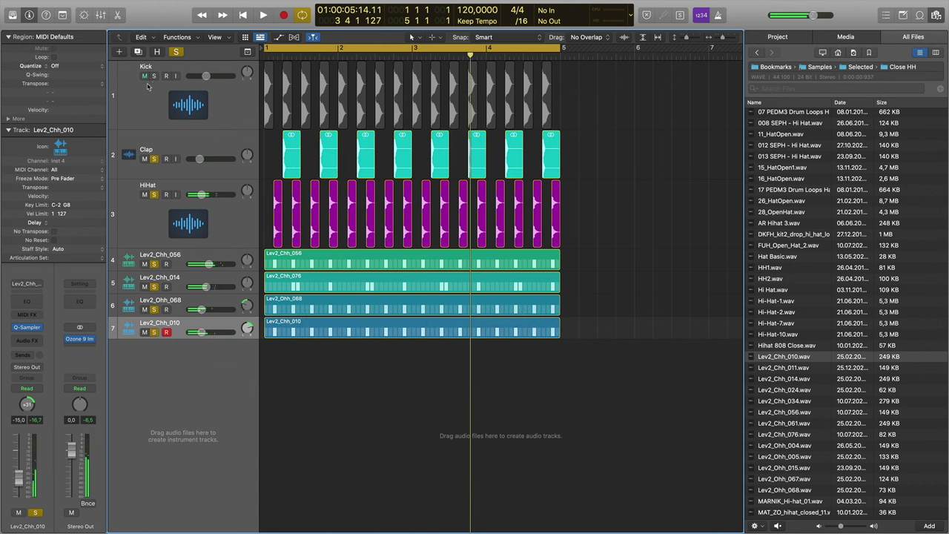
pyautogui.click(145, 76)
pyautogui.press('space')
pyautogui.press('space')
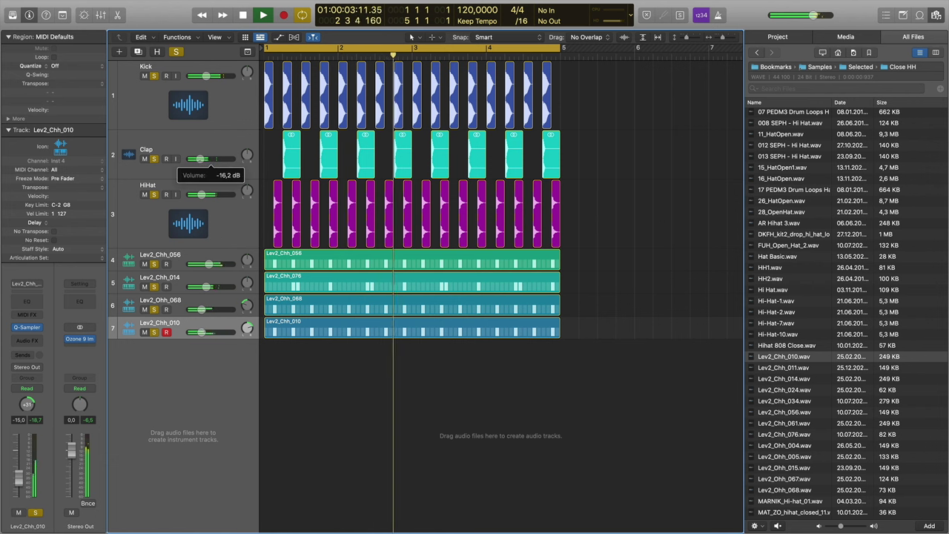
pyautogui.moveTo(206, 76); pyautogui.dragTo(212, 76)
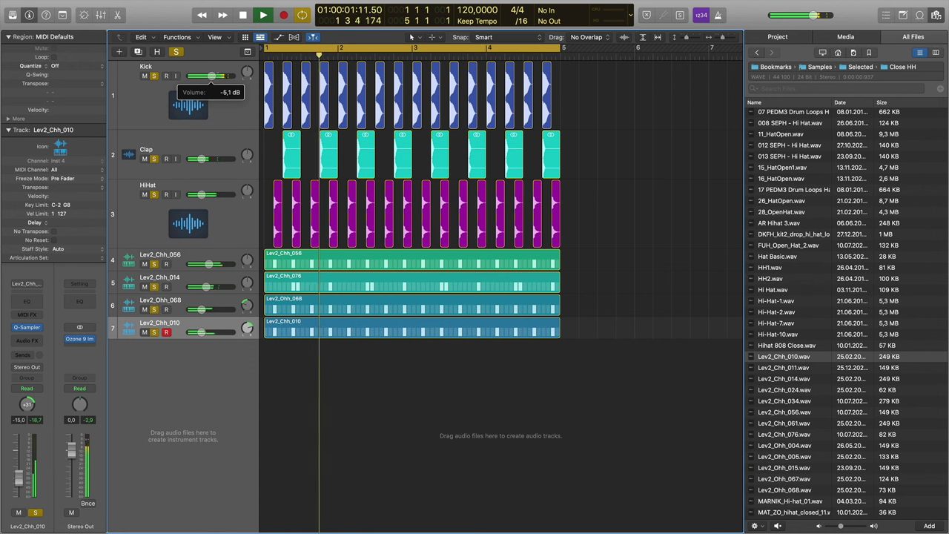
# Step: Raise the Clap volume slightly, lower the Lev2_Ohh_068 volume slightly and stop playback
pyautogui.moveTo(201, 158); pyautogui.dragTo(202, 159)
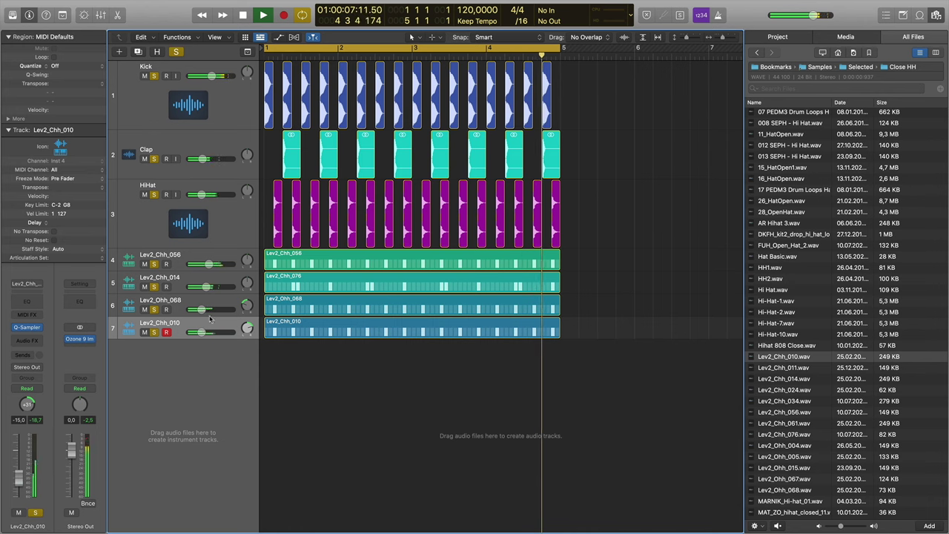
pyautogui.press('space')
pyautogui.moveTo(201, 333); pyautogui.dragTo(200, 332)
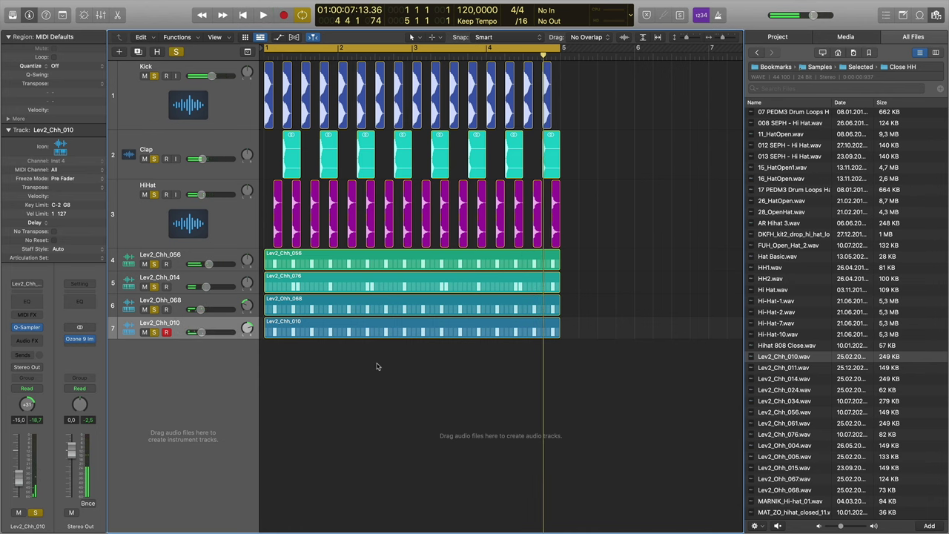
# Step: Play the beat while toggling solo off and on for the four Lev2 hi-hat tracks to compare it with and without the layers
pyautogui.press('super+Right')
pyautogui.hscroll(-2, 410, 374)
pyautogui.hscroll(-5, 428, 375)
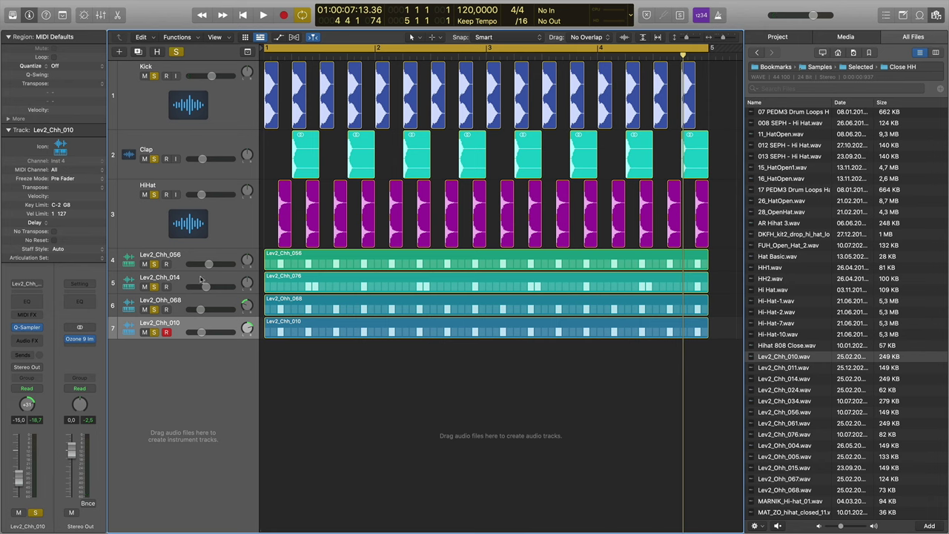
pyautogui.moveTo(155, 264); pyautogui.dragTo(154, 333)
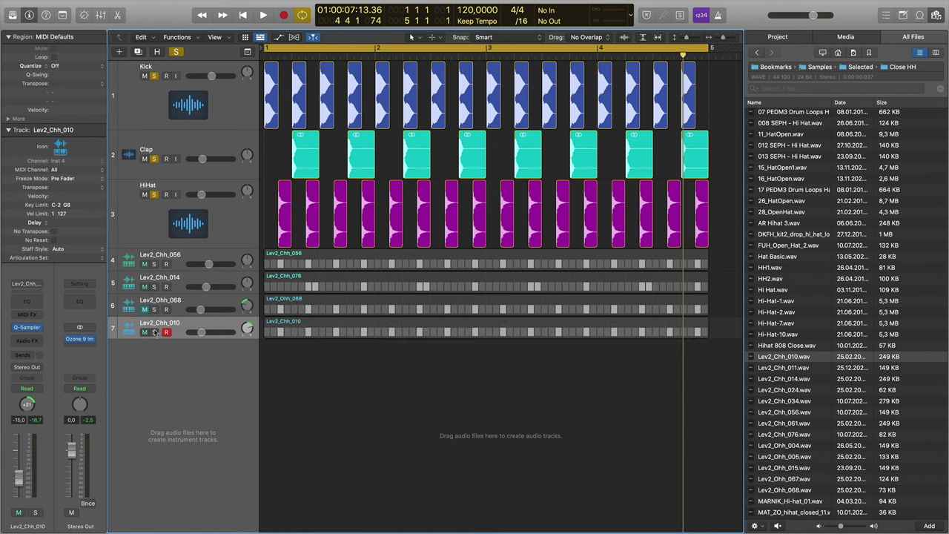
pyautogui.press('space')
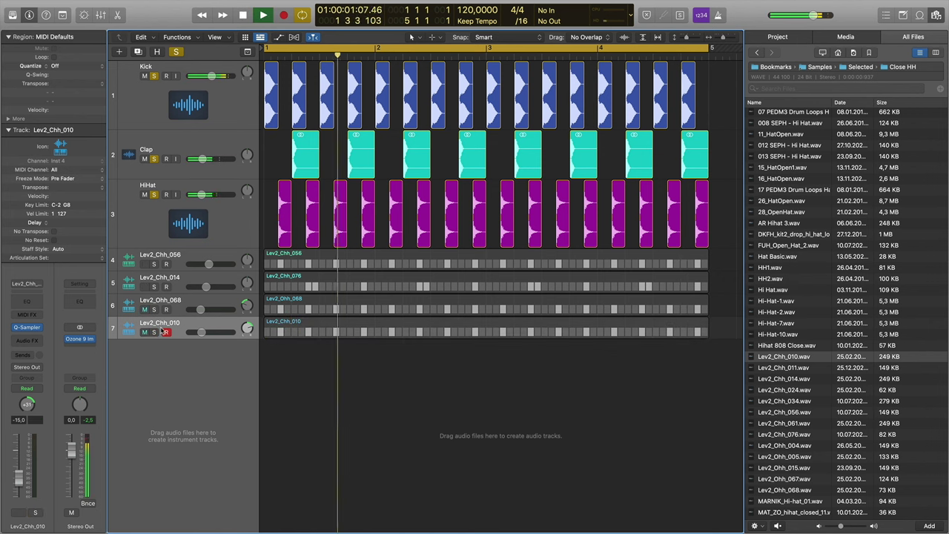
pyautogui.moveTo(152, 264); pyautogui.dragTo(155, 333)
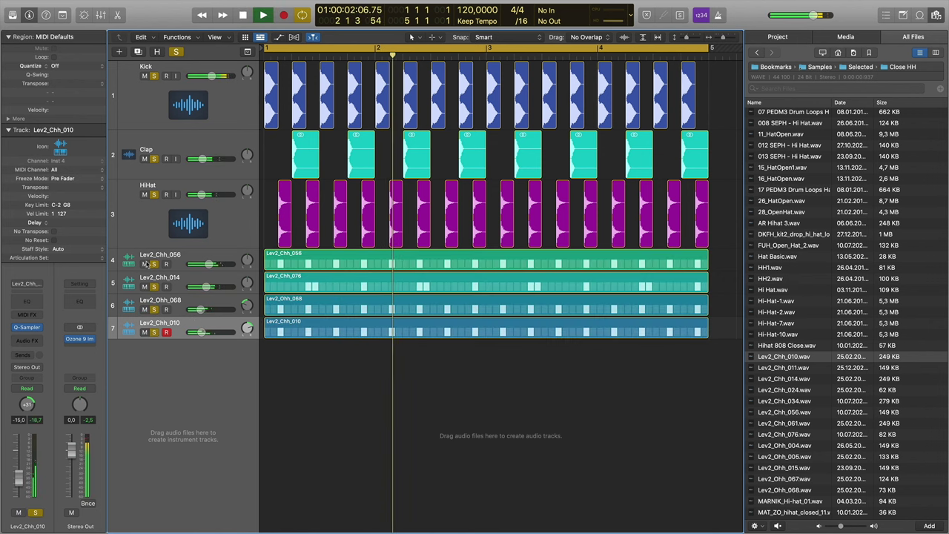
pyautogui.moveTo(154, 265); pyautogui.dragTo(154, 334)
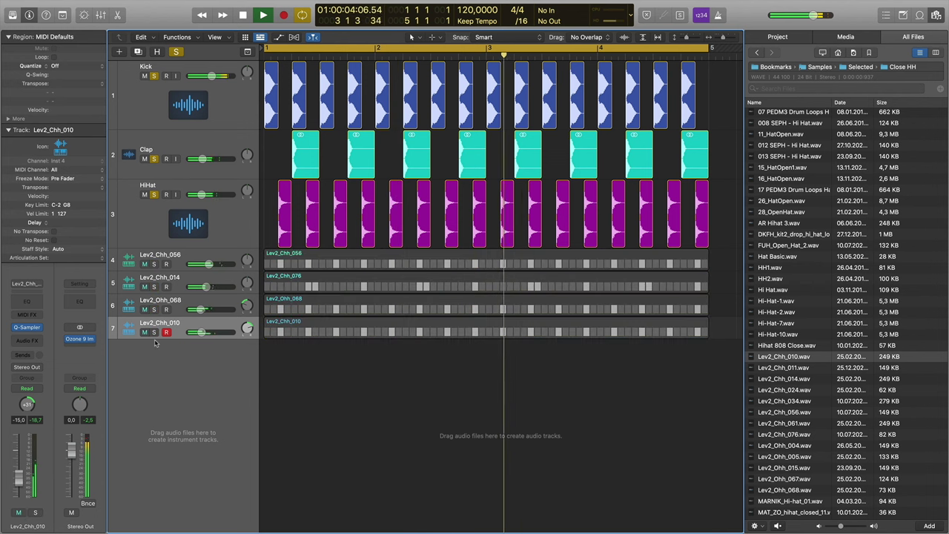
pyautogui.moveTo(155, 264); pyautogui.dragTo(154, 335)
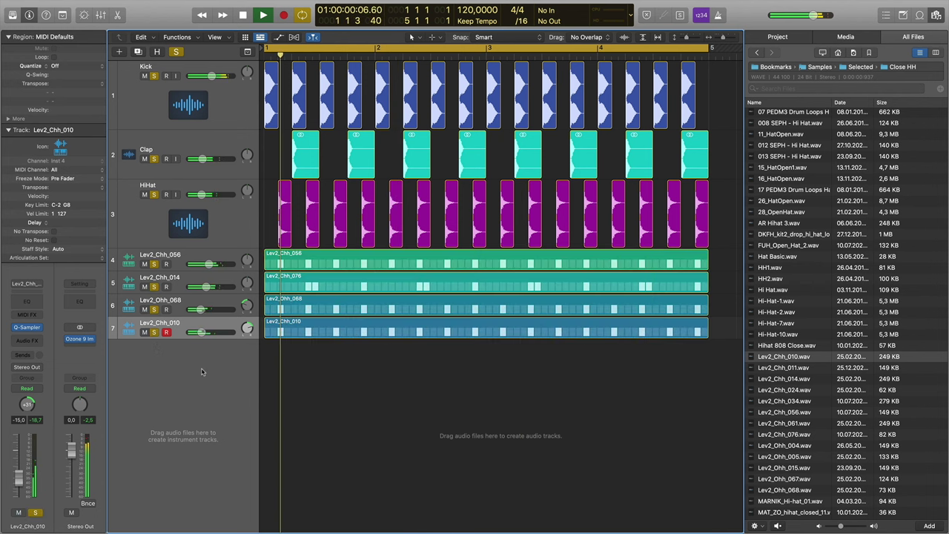